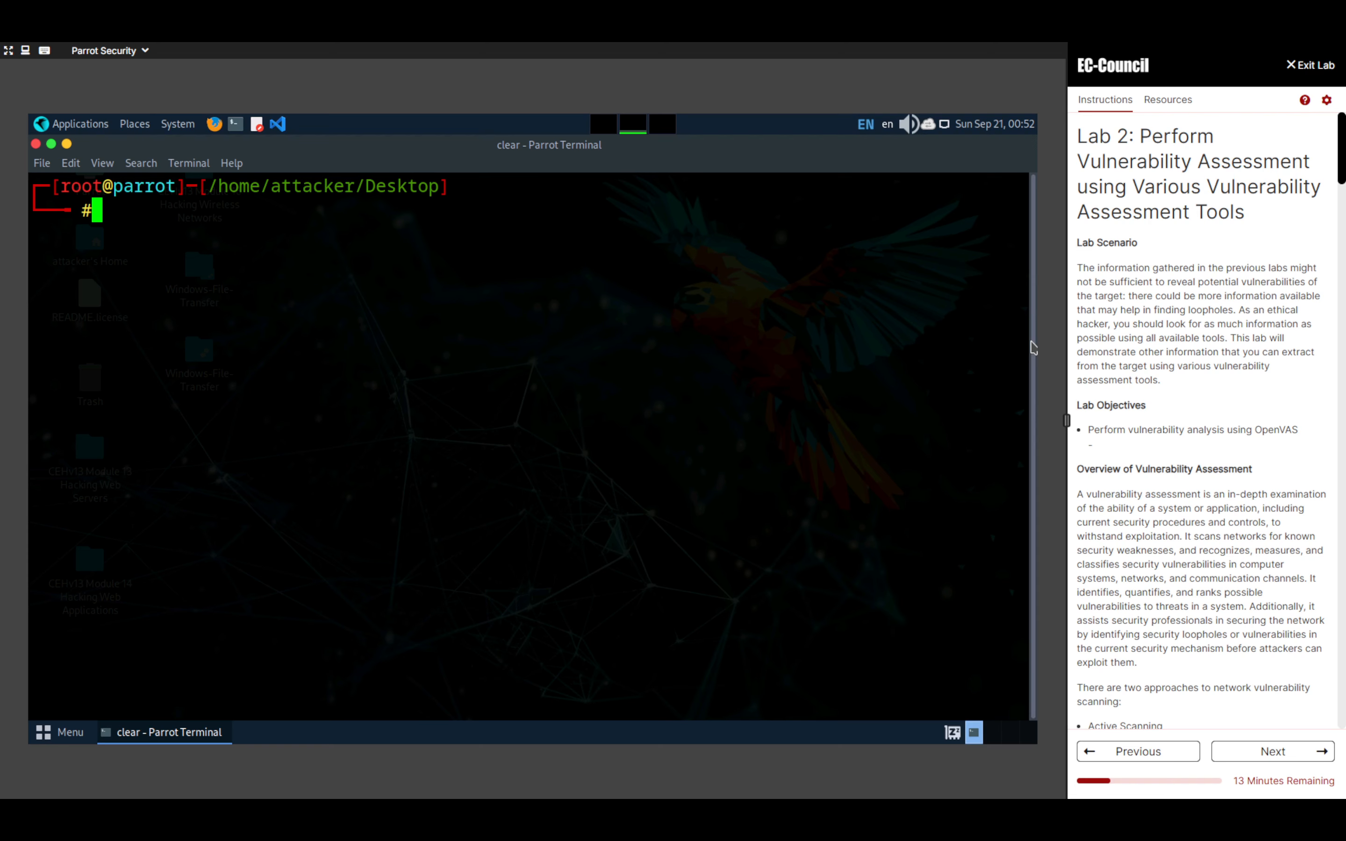
Mark instructions 1 and 2 of the OpenVAS vulnerability analysis task as complete.
scroll(1088, 496, down, 10)
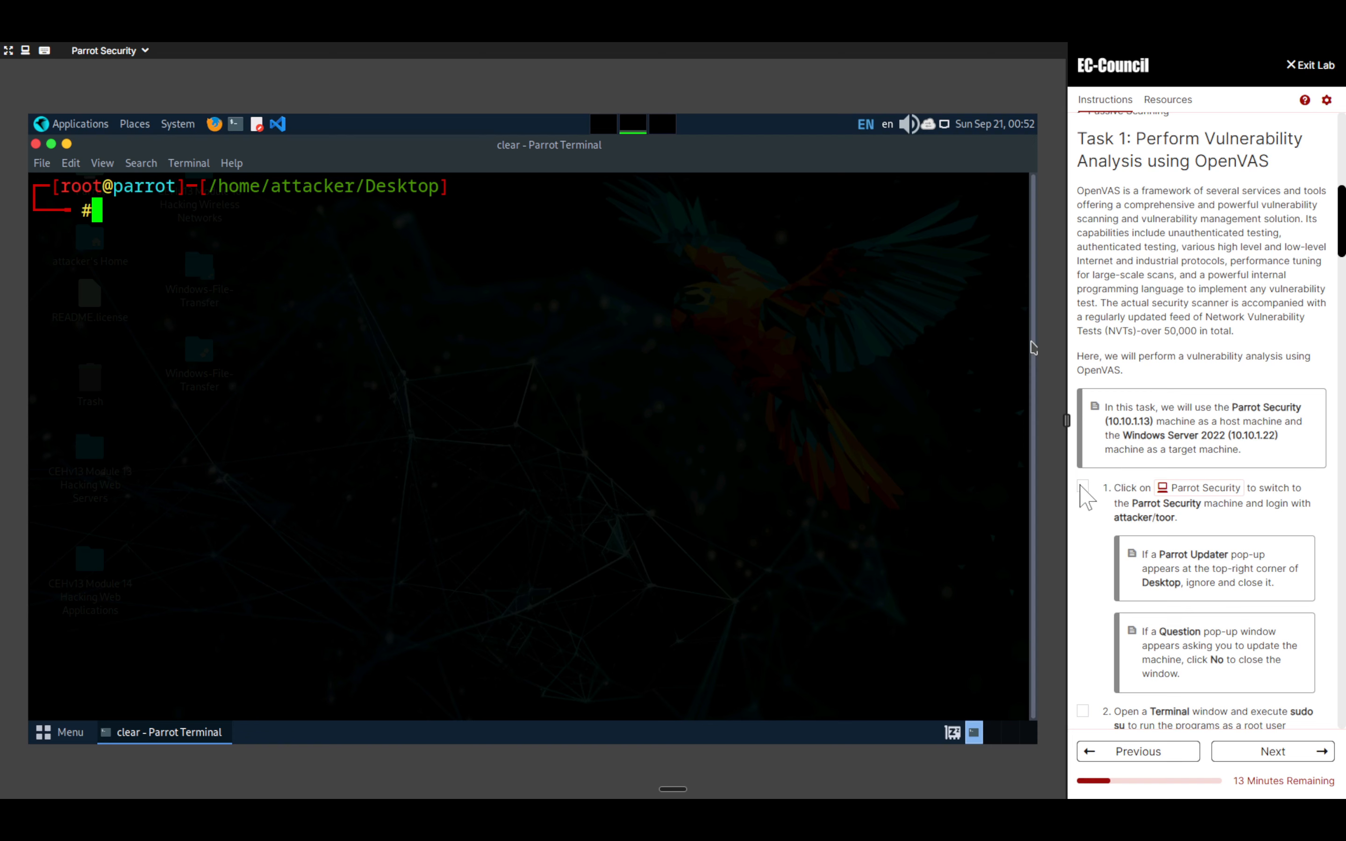
click(1081, 486)
scroll(1090, 500, down, 3)
click(1082, 499)
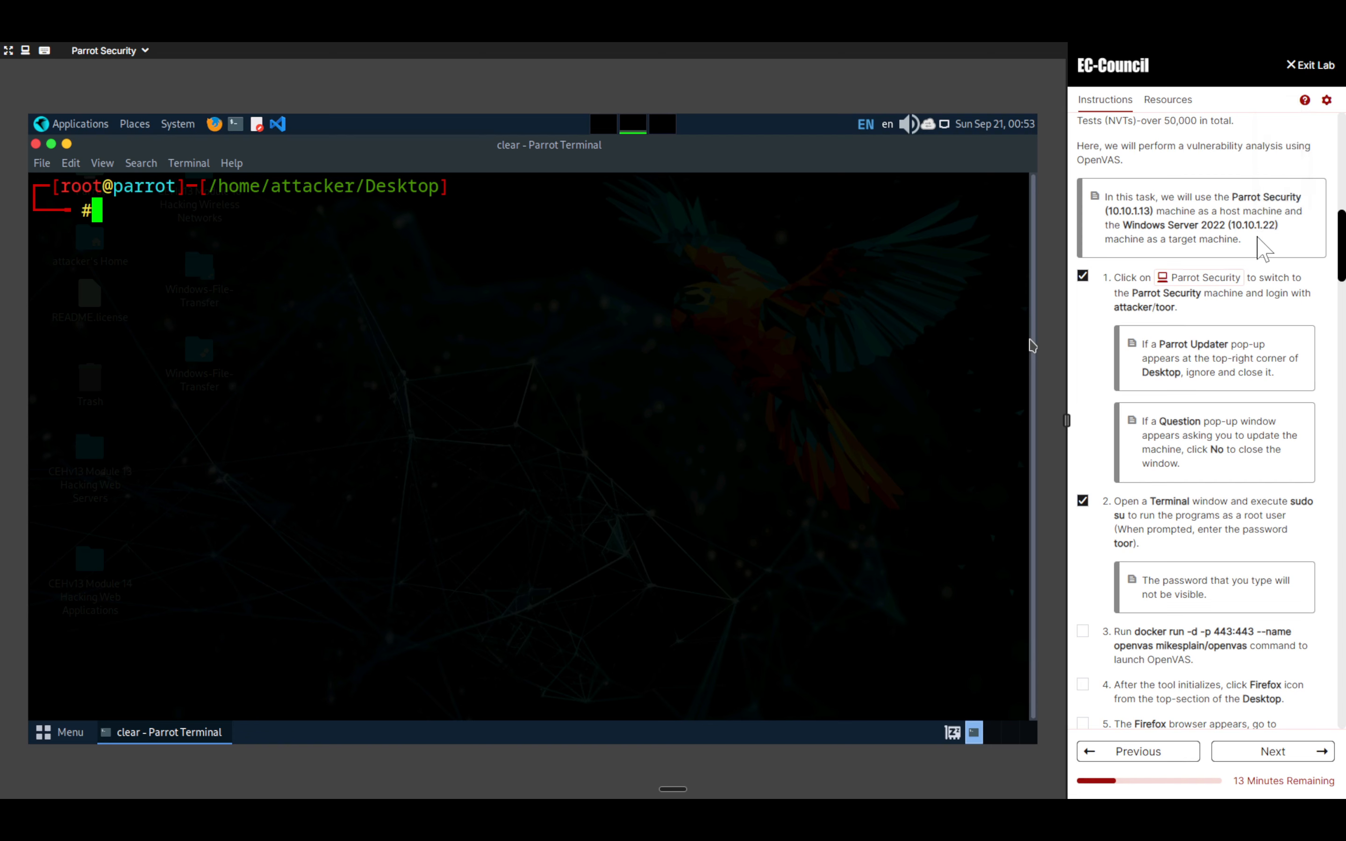
Mark instruction 3 complete and run docker run -d -p 443:443 --name openvas mikesplain/openvas in the terminal.
scroll(1258, 238, down, 5)
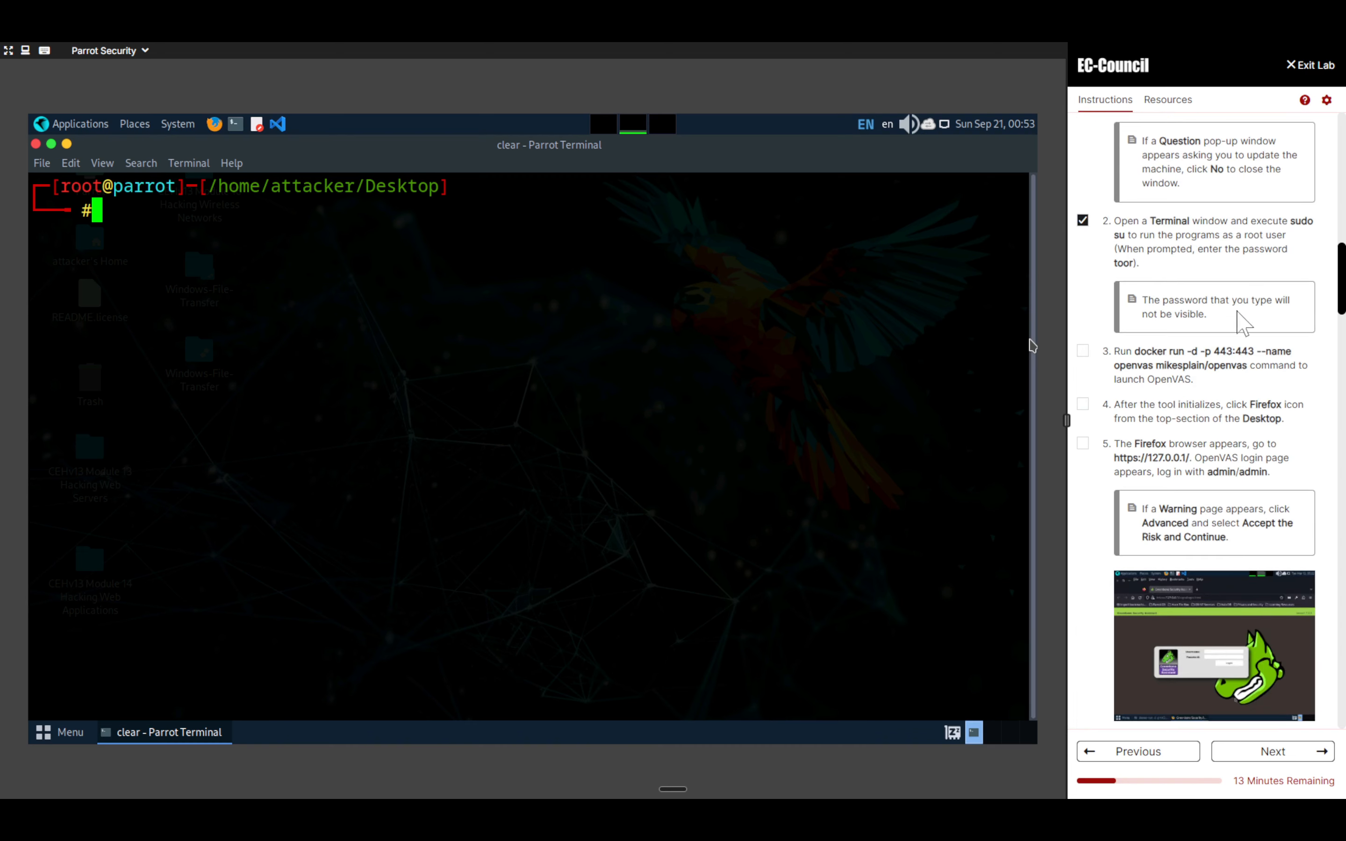
click(1082, 350)
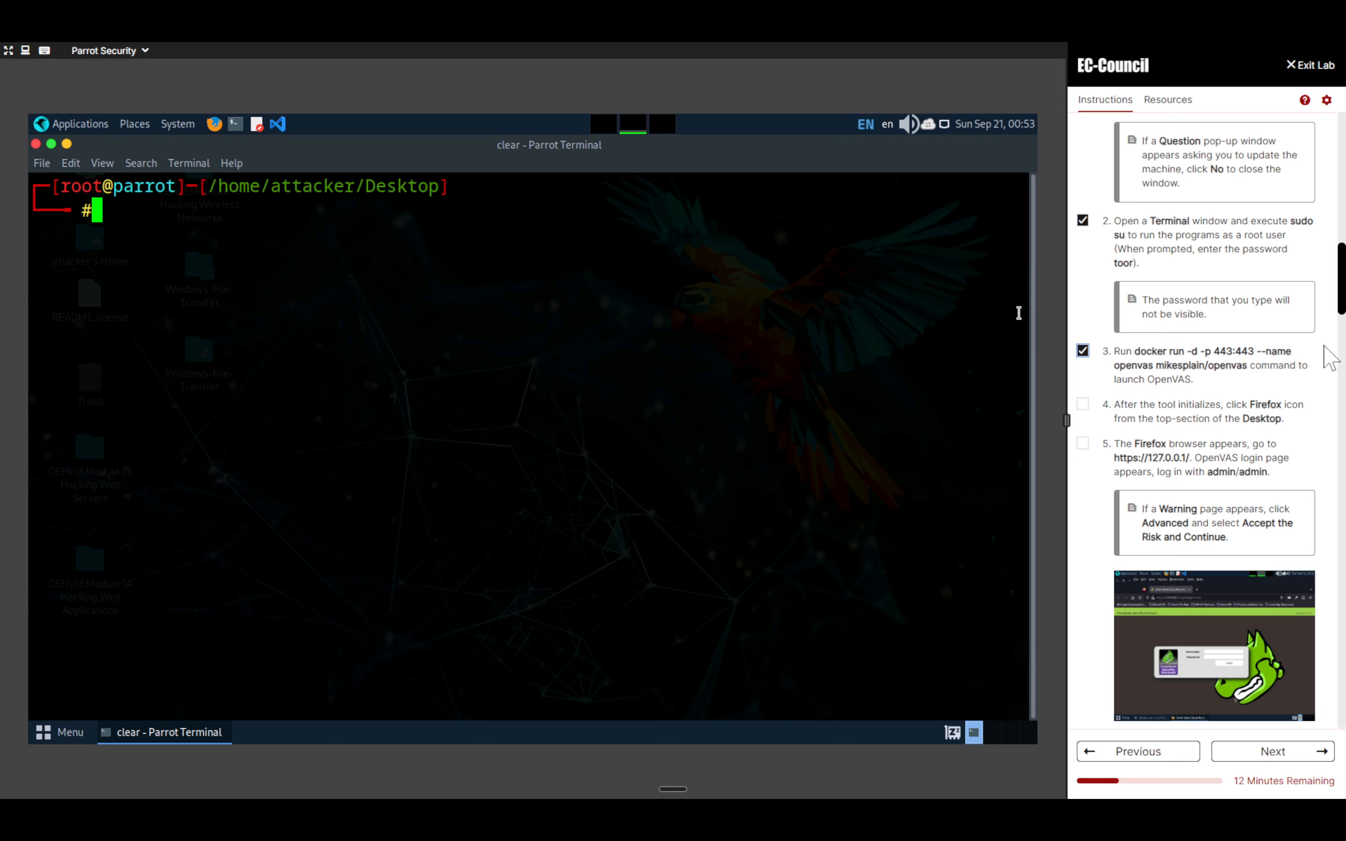
text(docker run -d -p 443:443 --name openvas mikesplain/openvas)
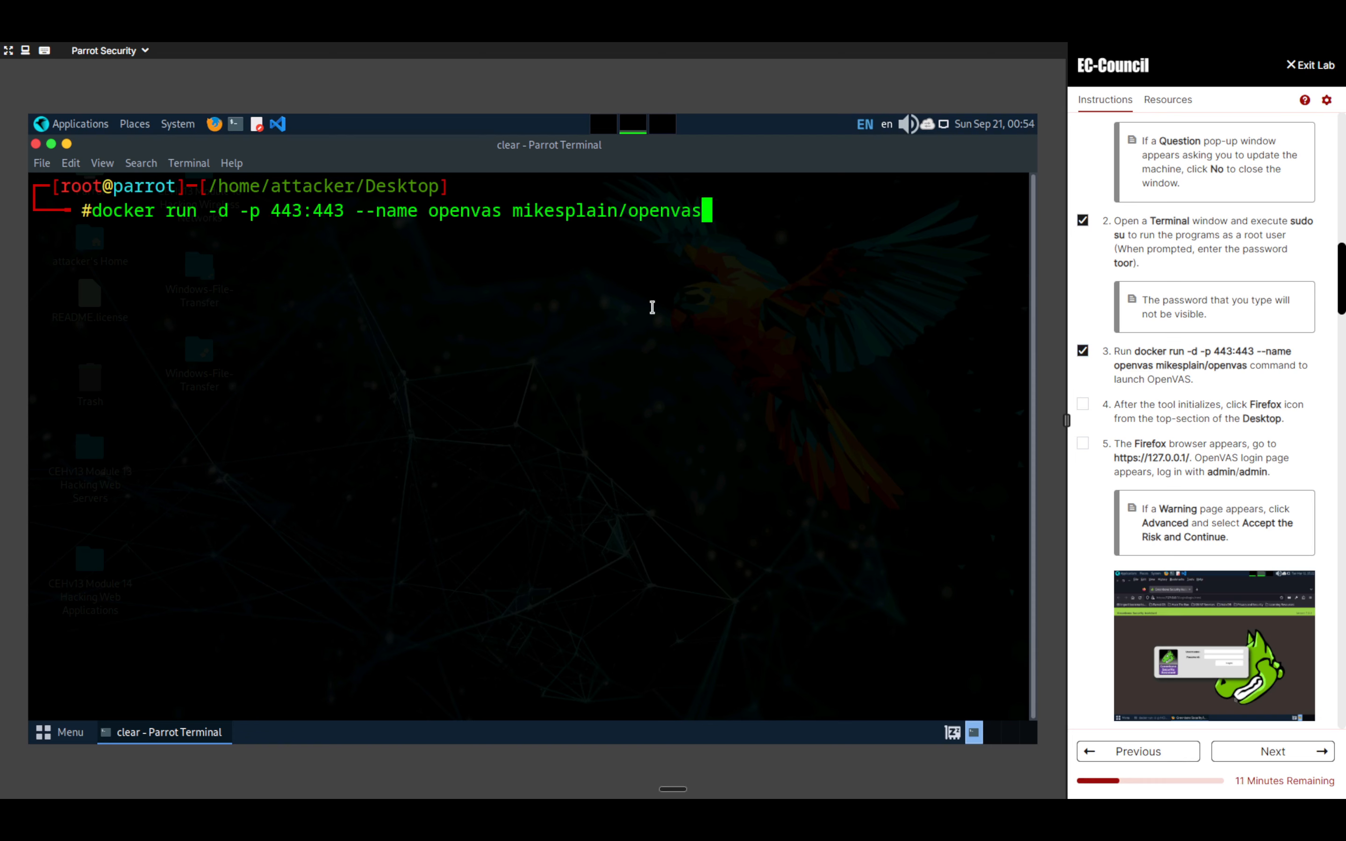
key(Return)
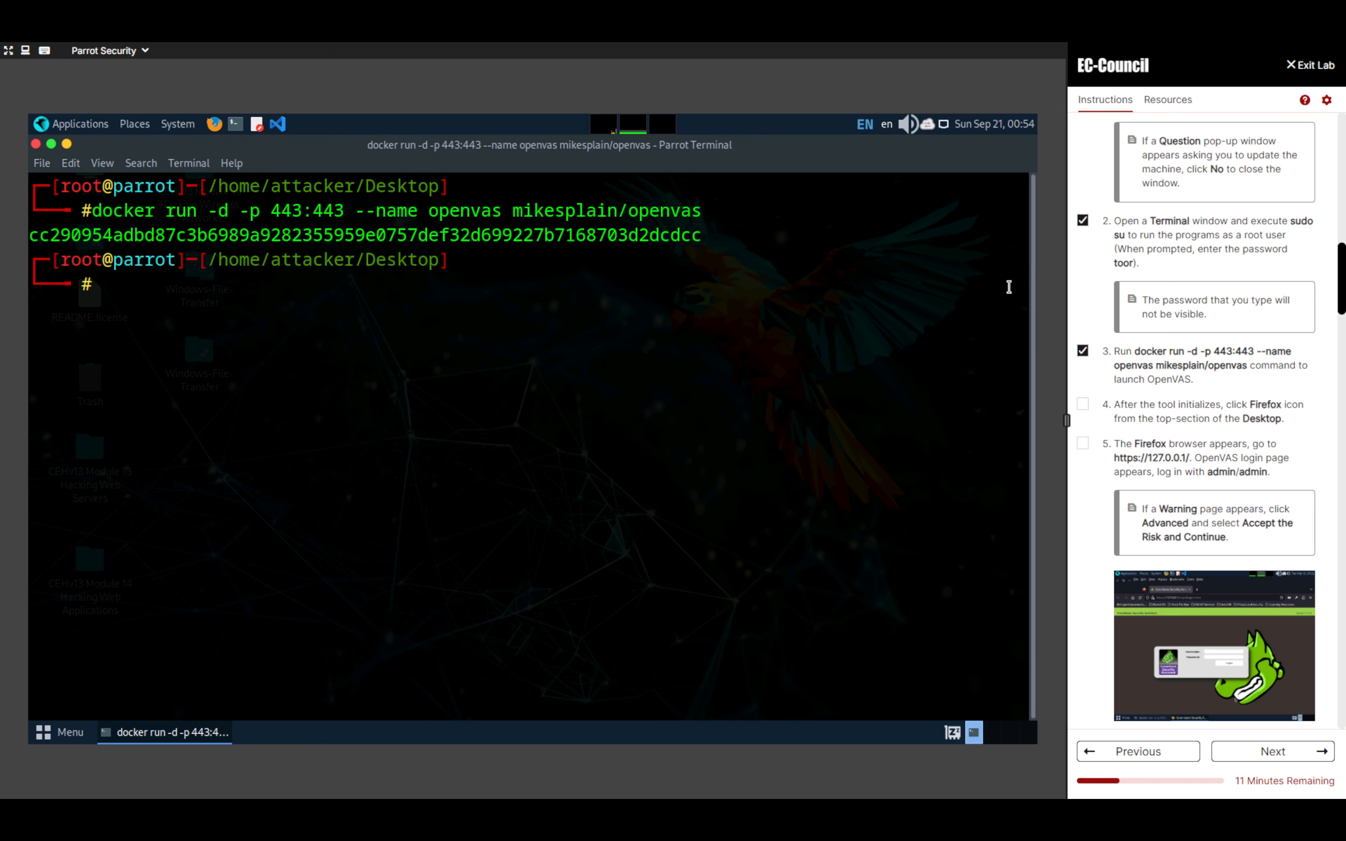
click(1083, 404)
click(214, 124)
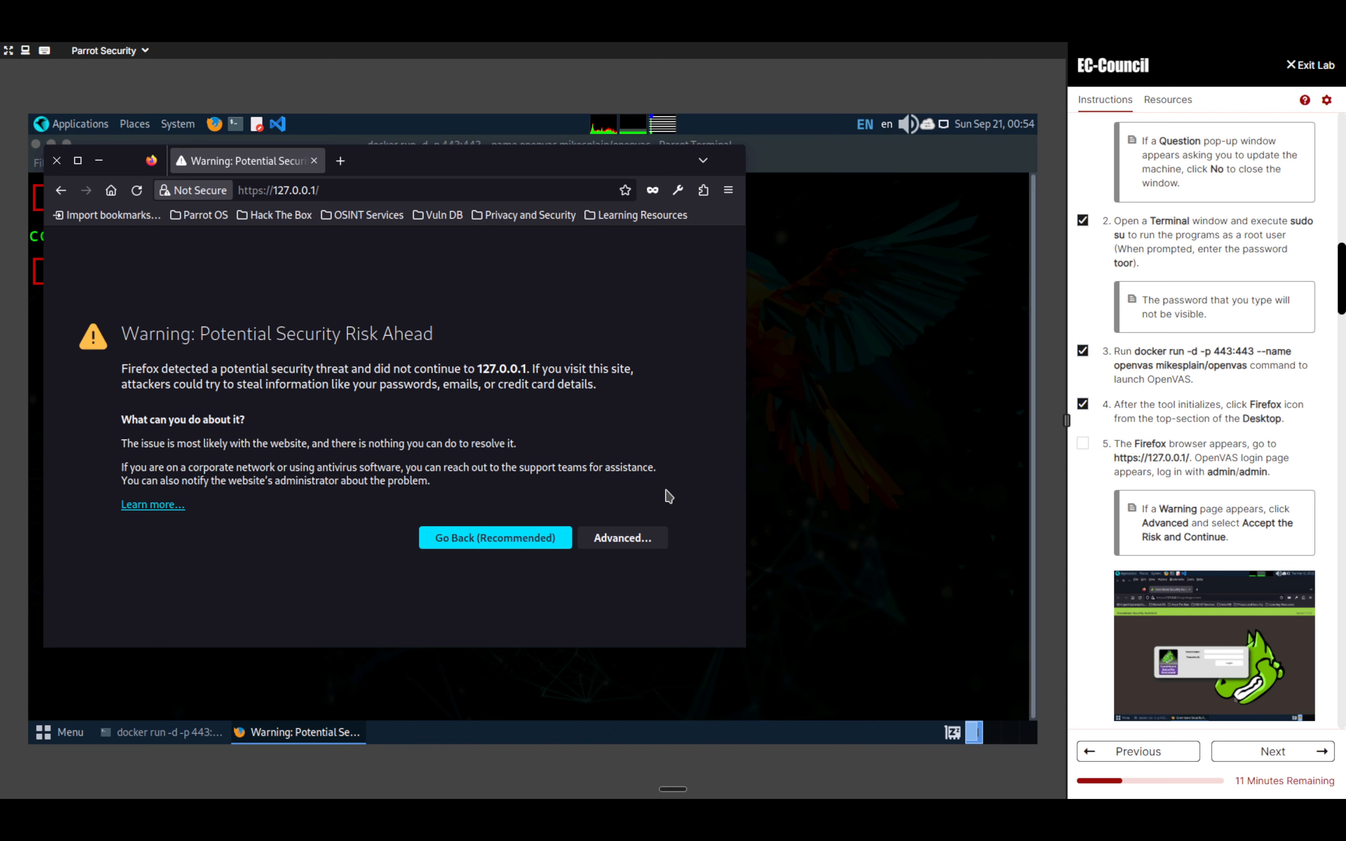
click(595, 540)
scroll(333, 516, down, 3)
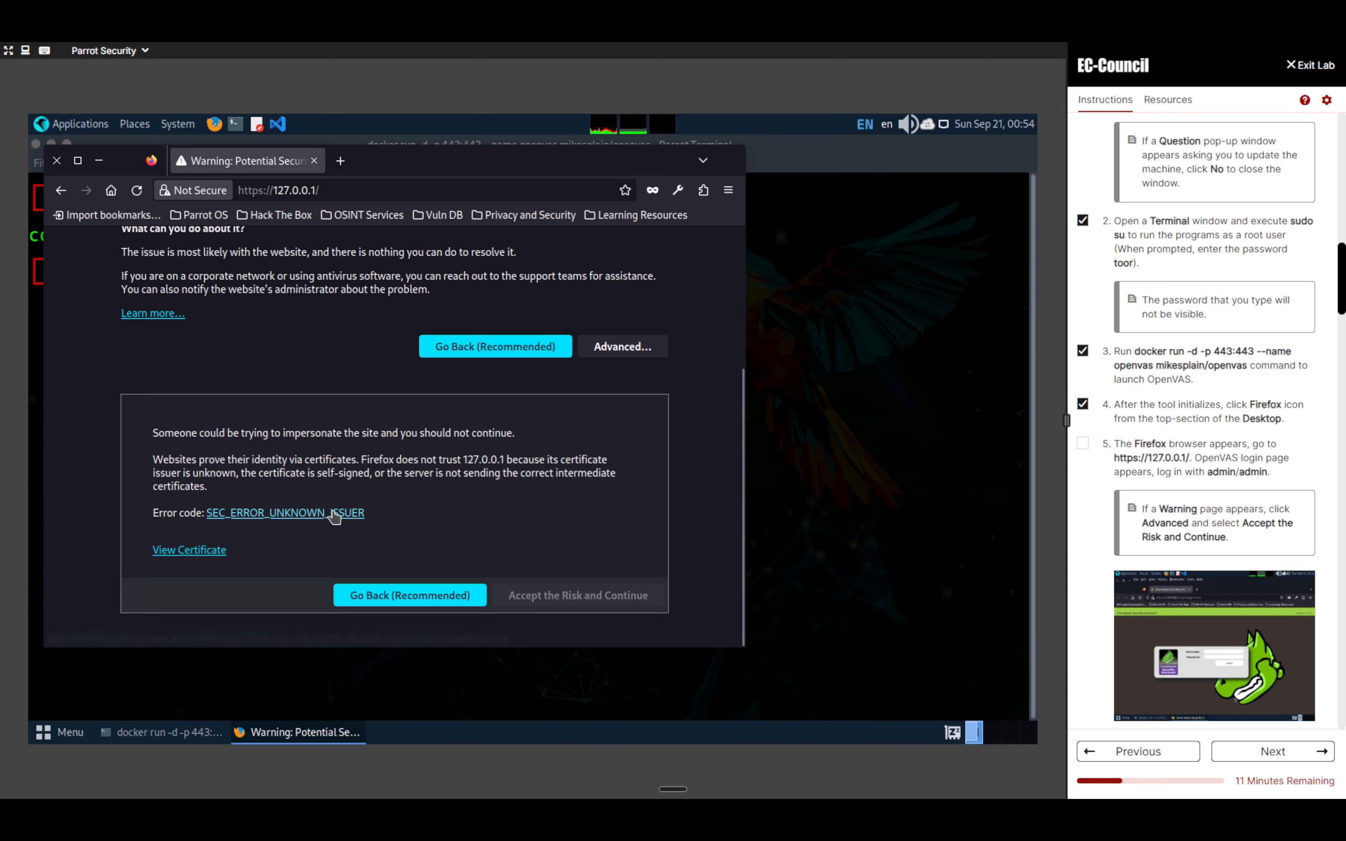
click(563, 601)
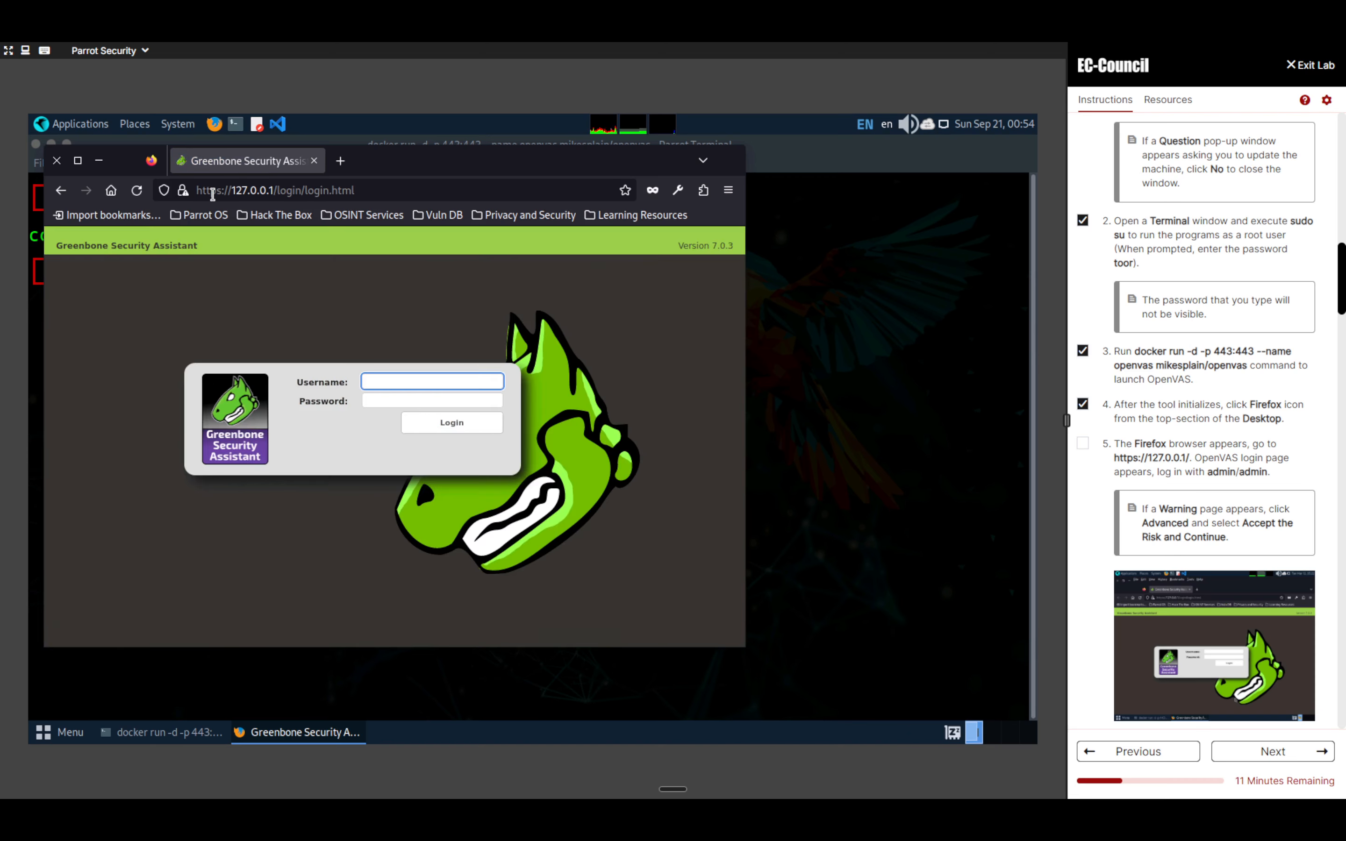
click(77, 160)
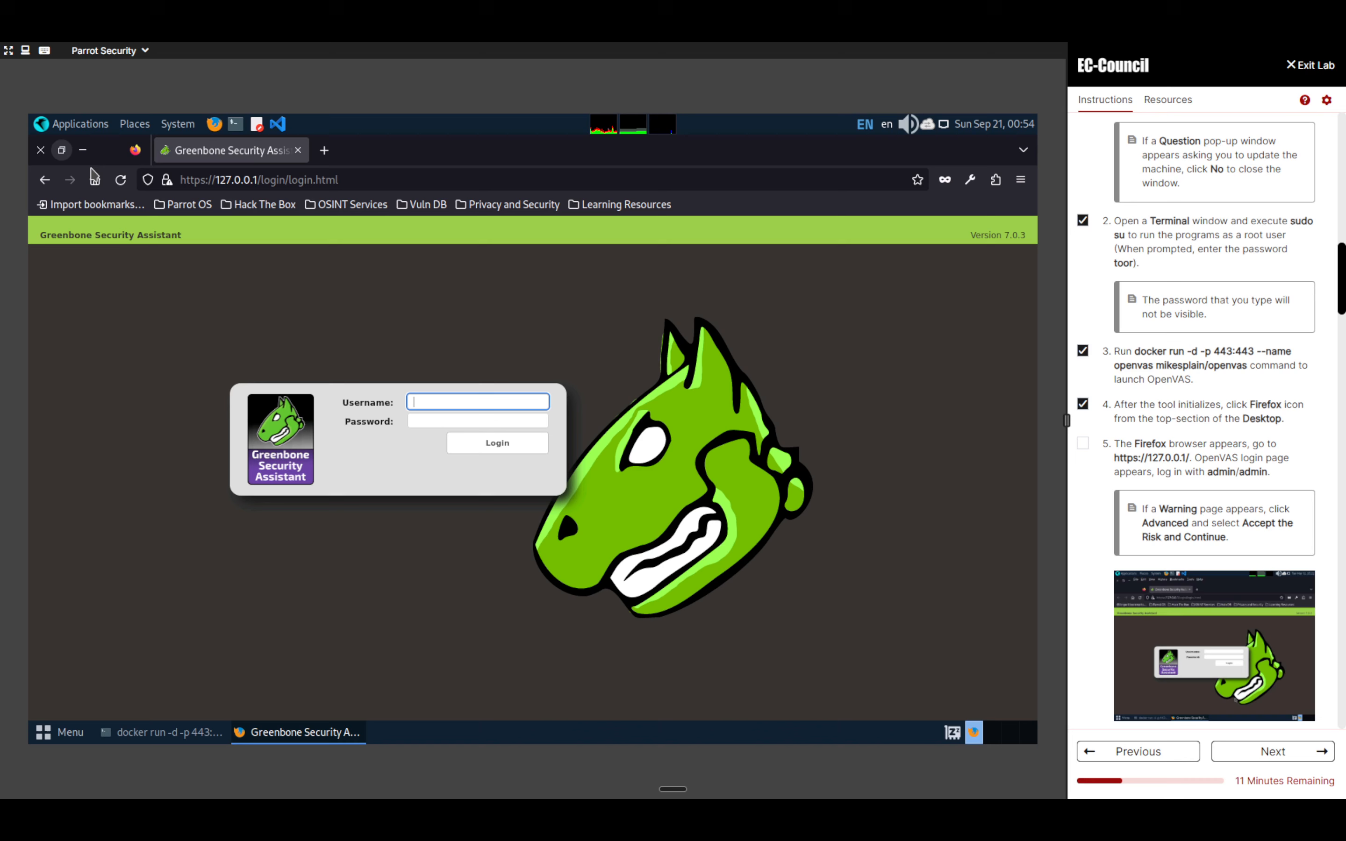
Log in to Greenbone Security Assistant with the admin username and the account password, and save the login.
click(1082, 444)
key(Tab)
text(a)
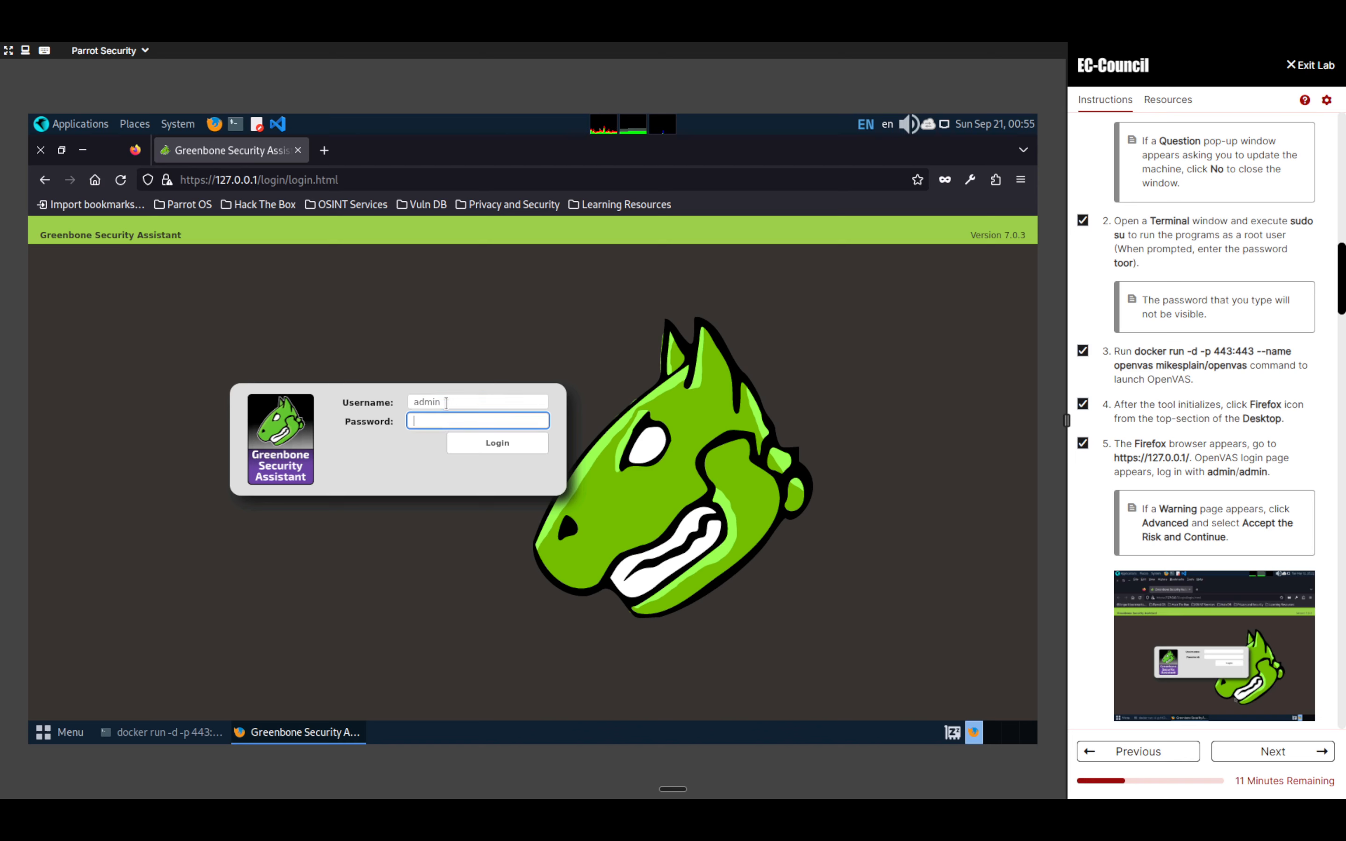
text(dmin)
key(Return)
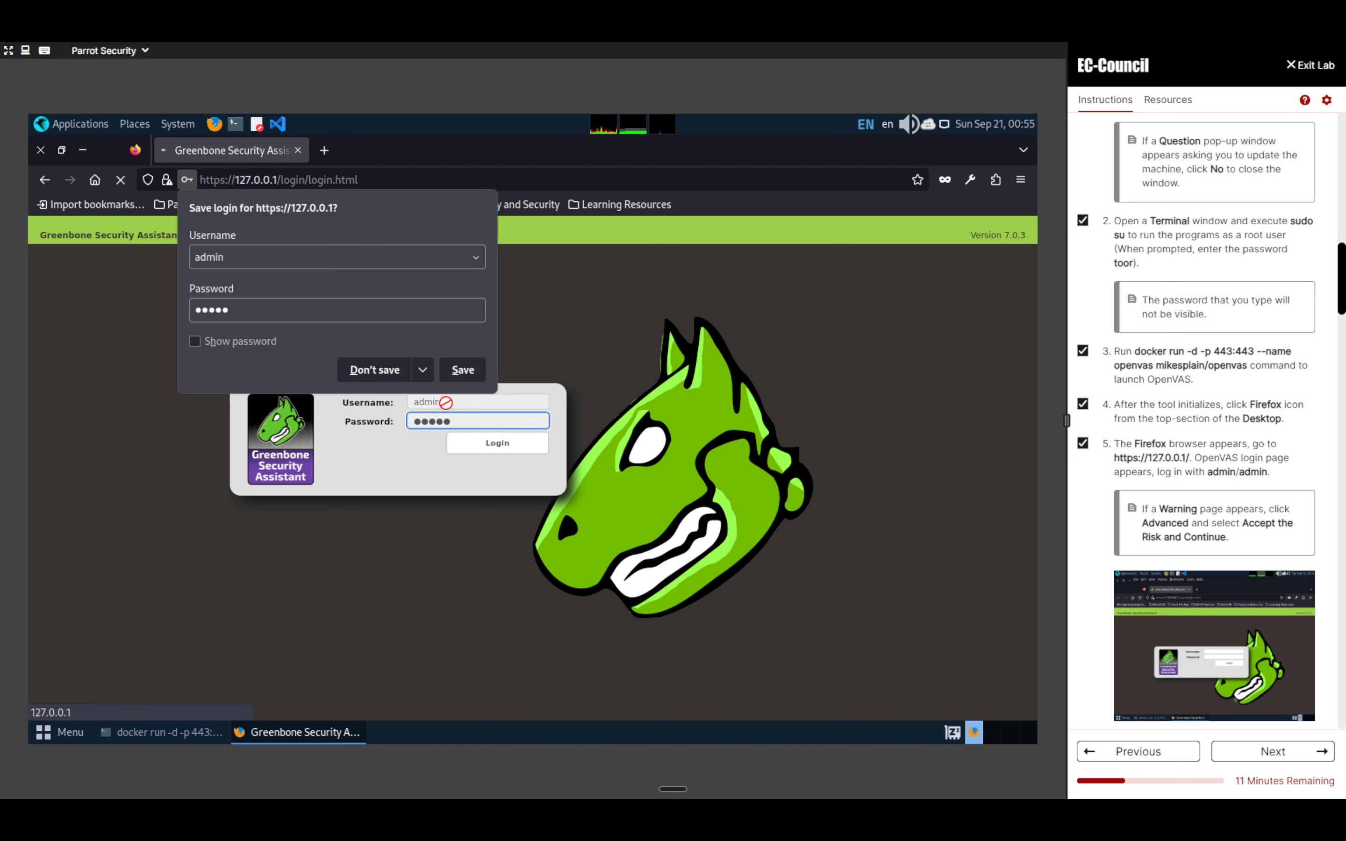
click(458, 377)
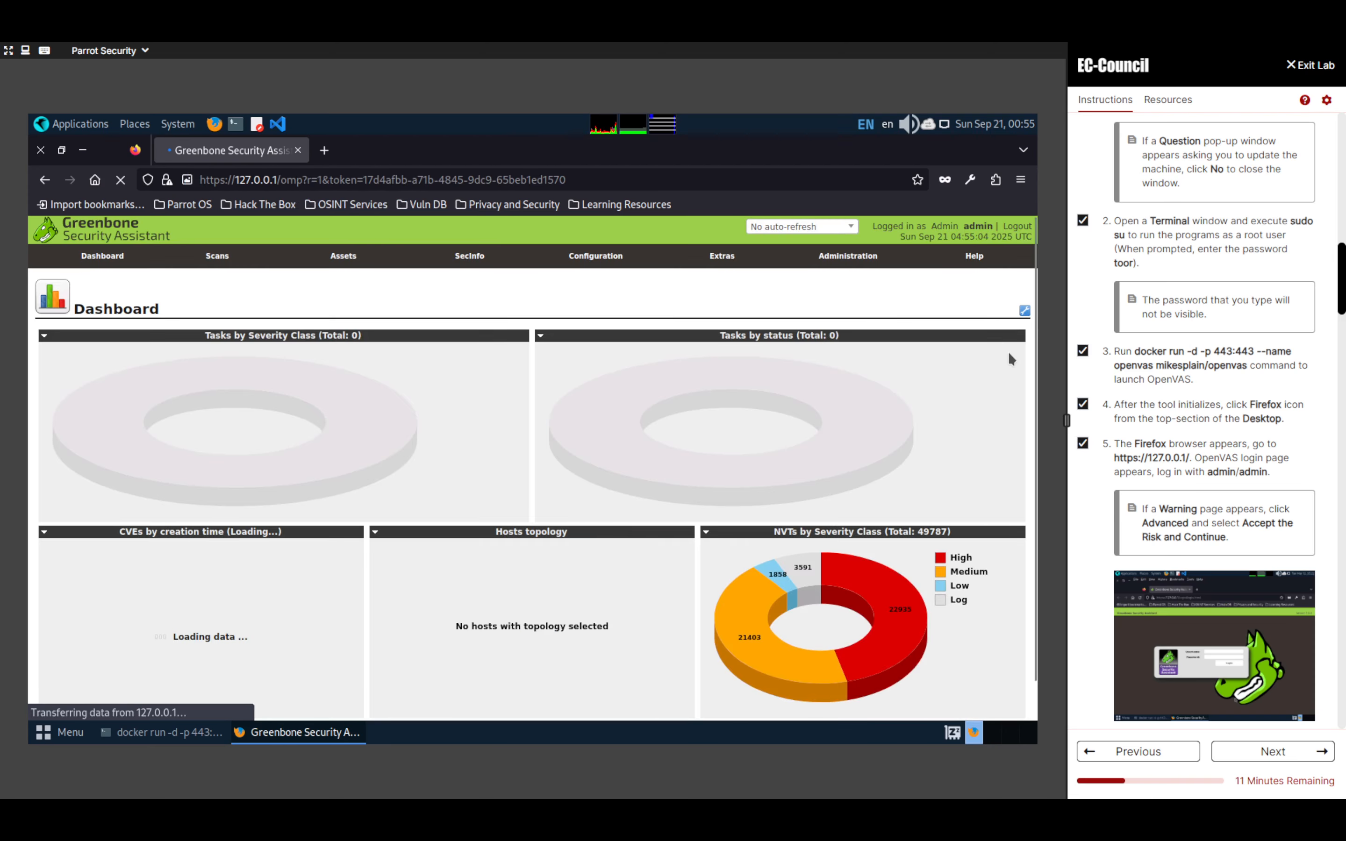
Extend the lab session by 20 minutes and open the scan Tasks page.
scroll(1091, 480, down, 5)
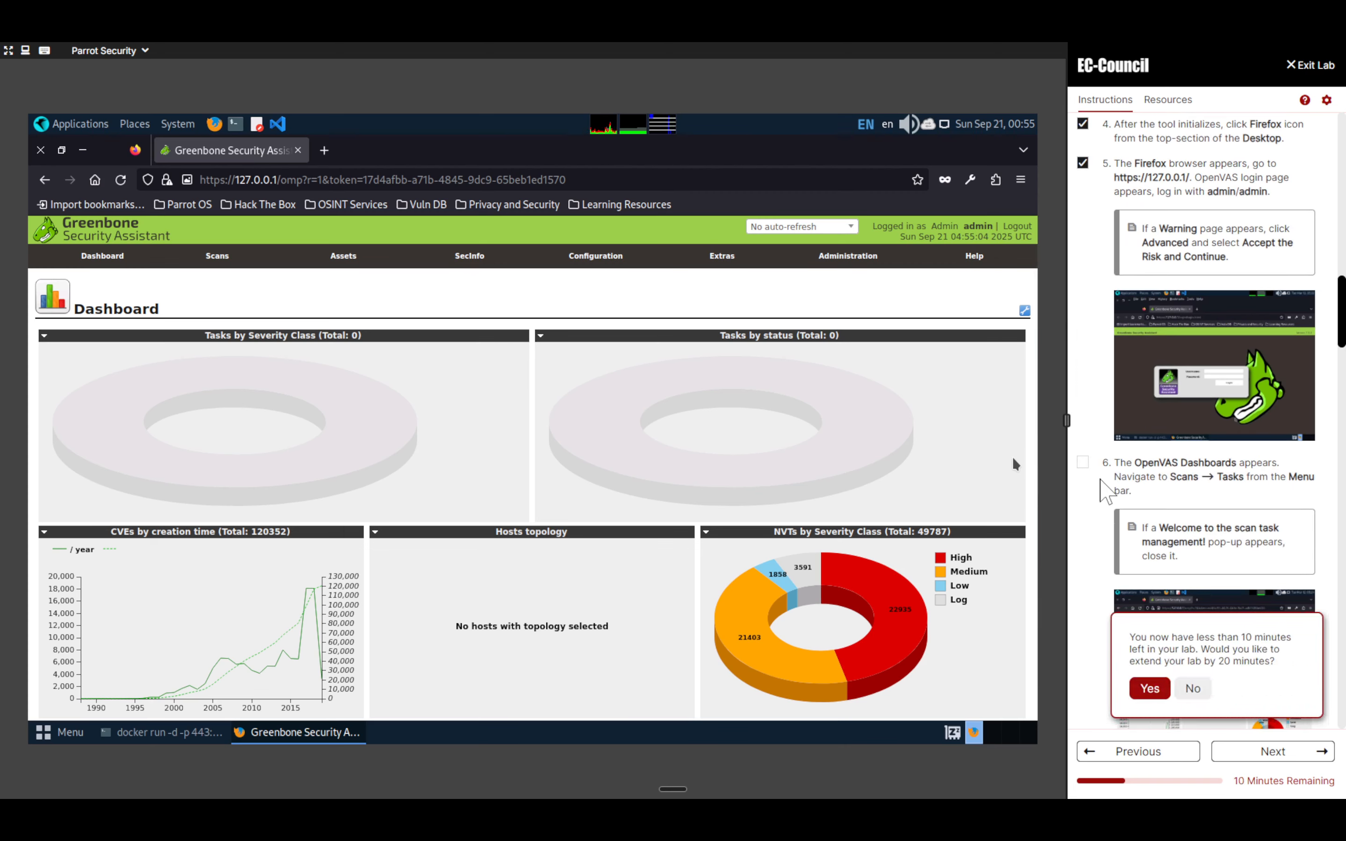
click(1150, 688)
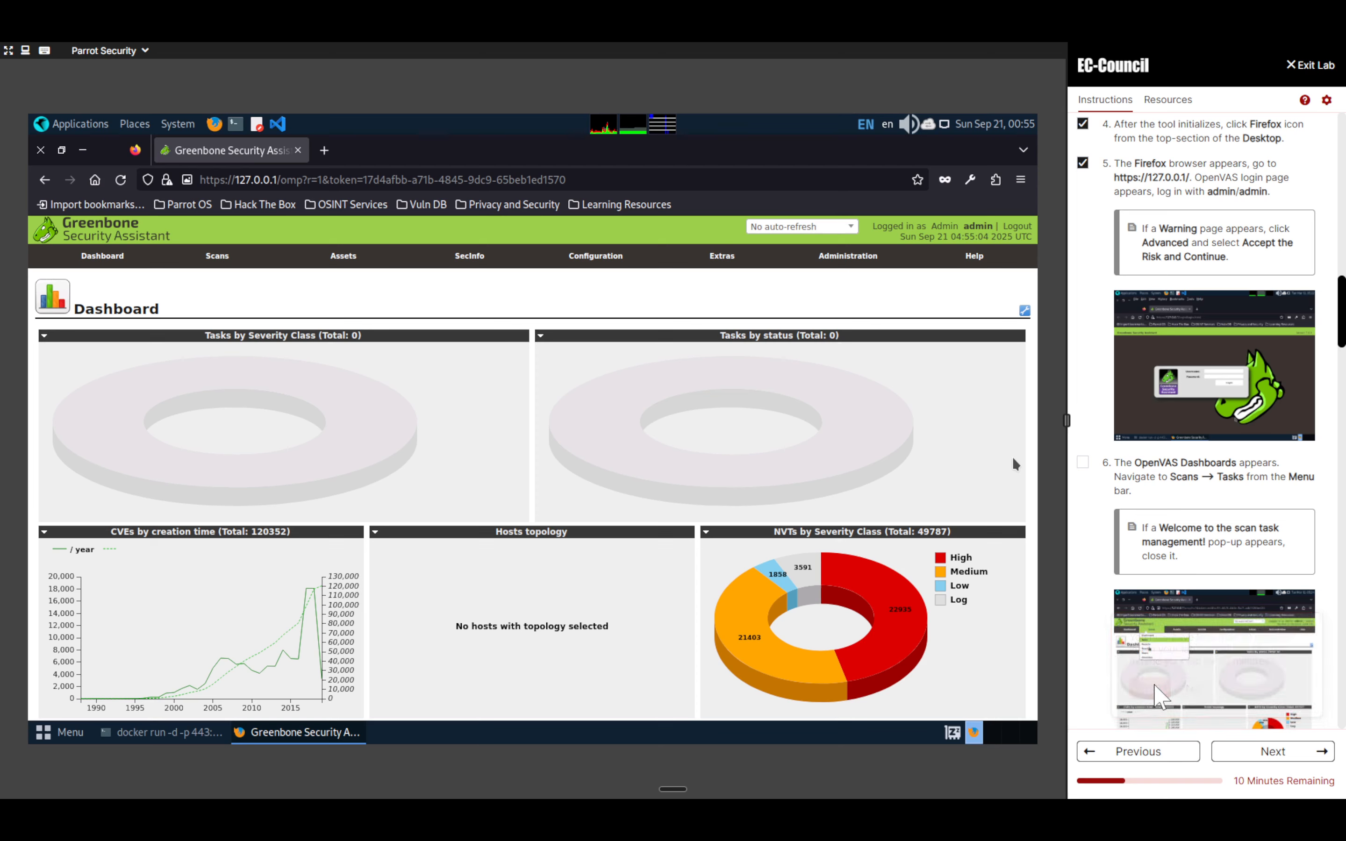
mouse_move(488, 259)
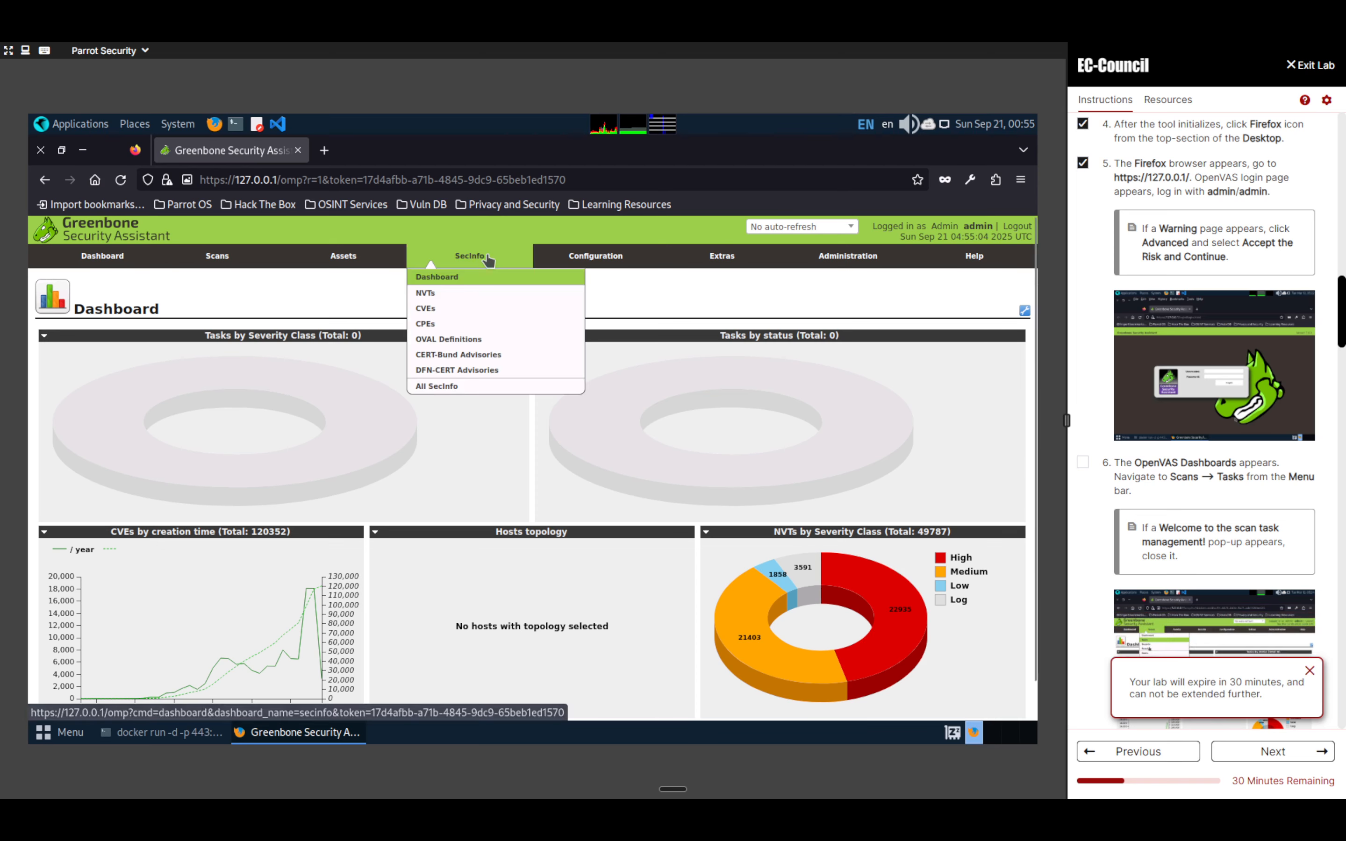
mouse_move(232, 256)
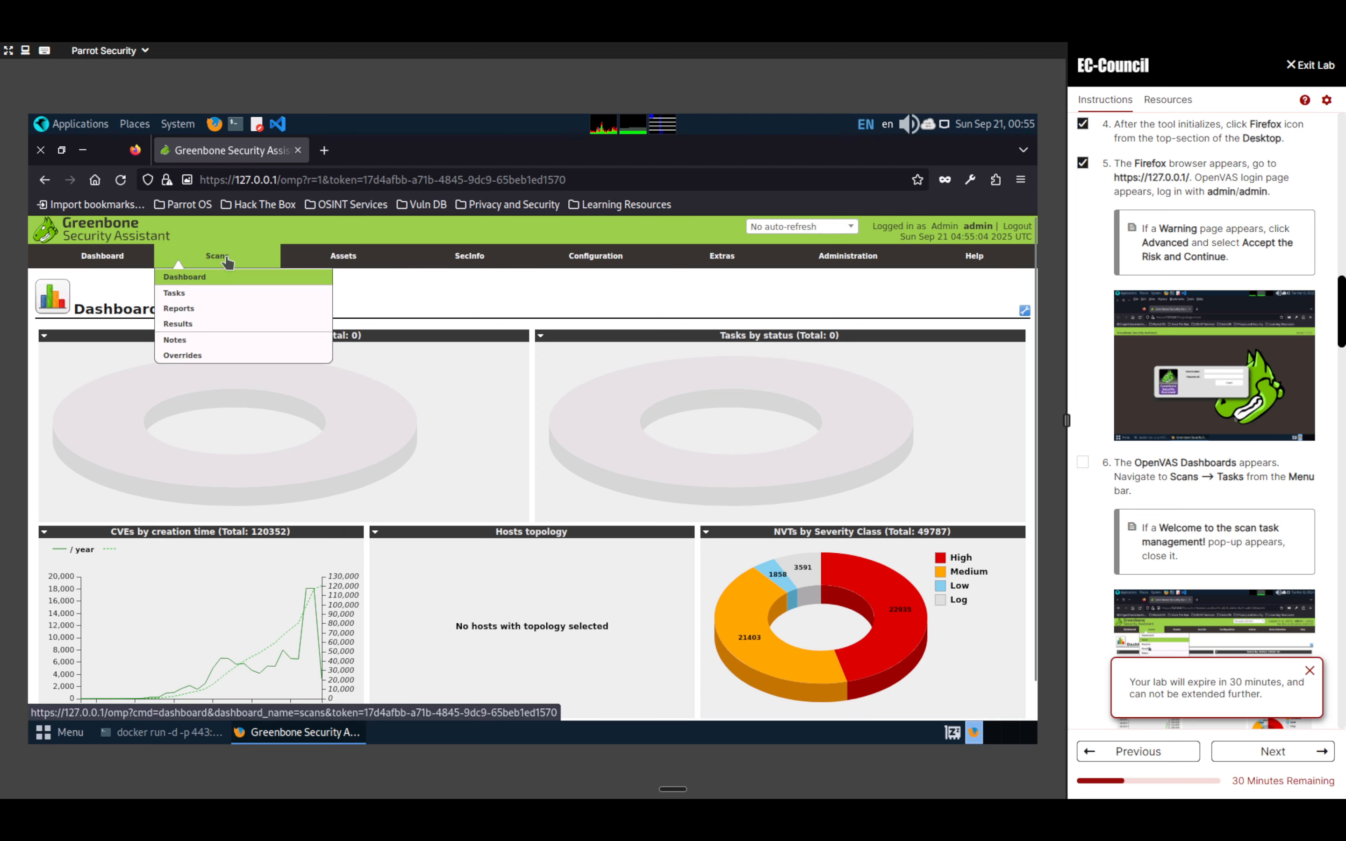
click(183, 295)
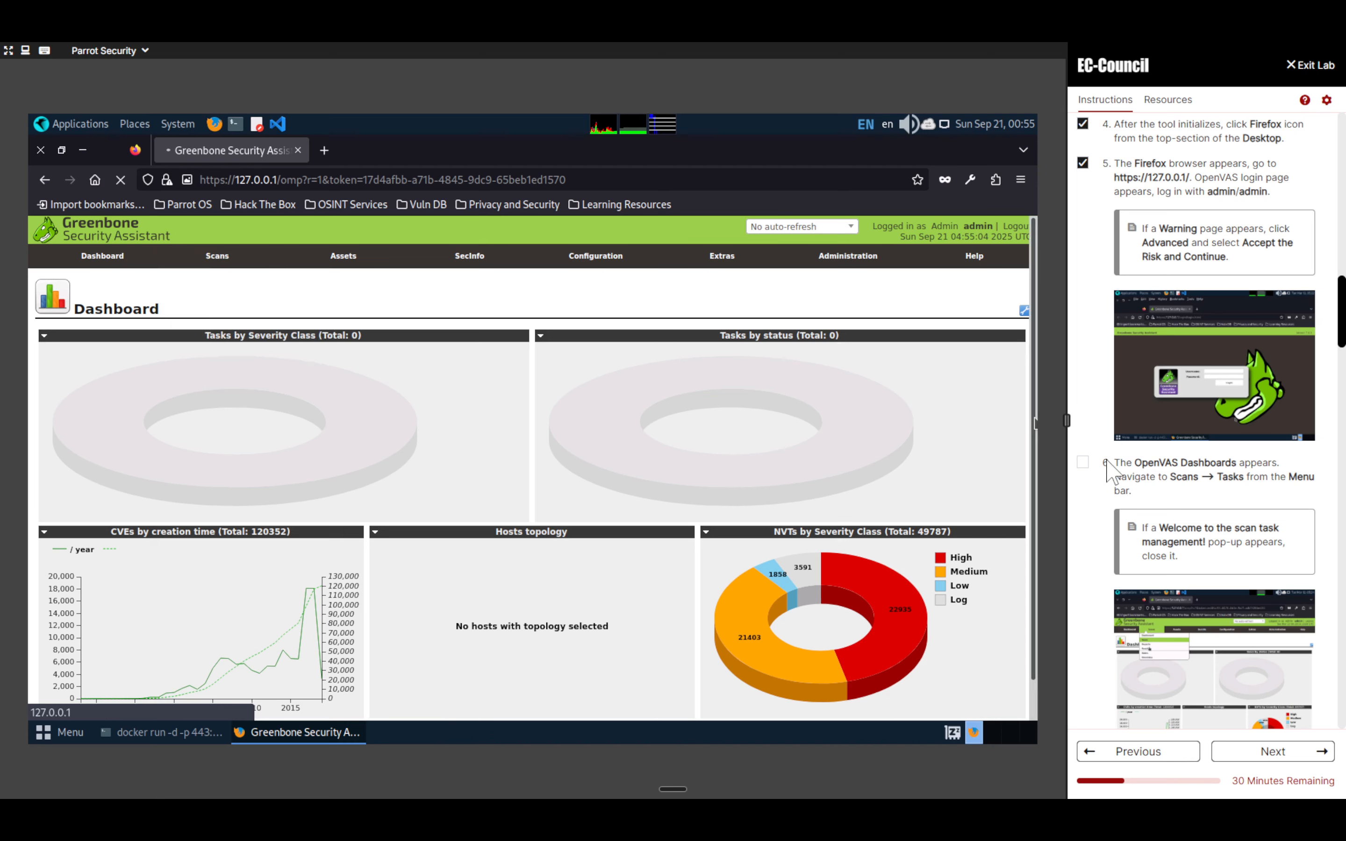
Mark instruction 6 complete and dismiss the scan task management welcome message.
click(1082, 462)
scroll(1165, 455, down, 6)
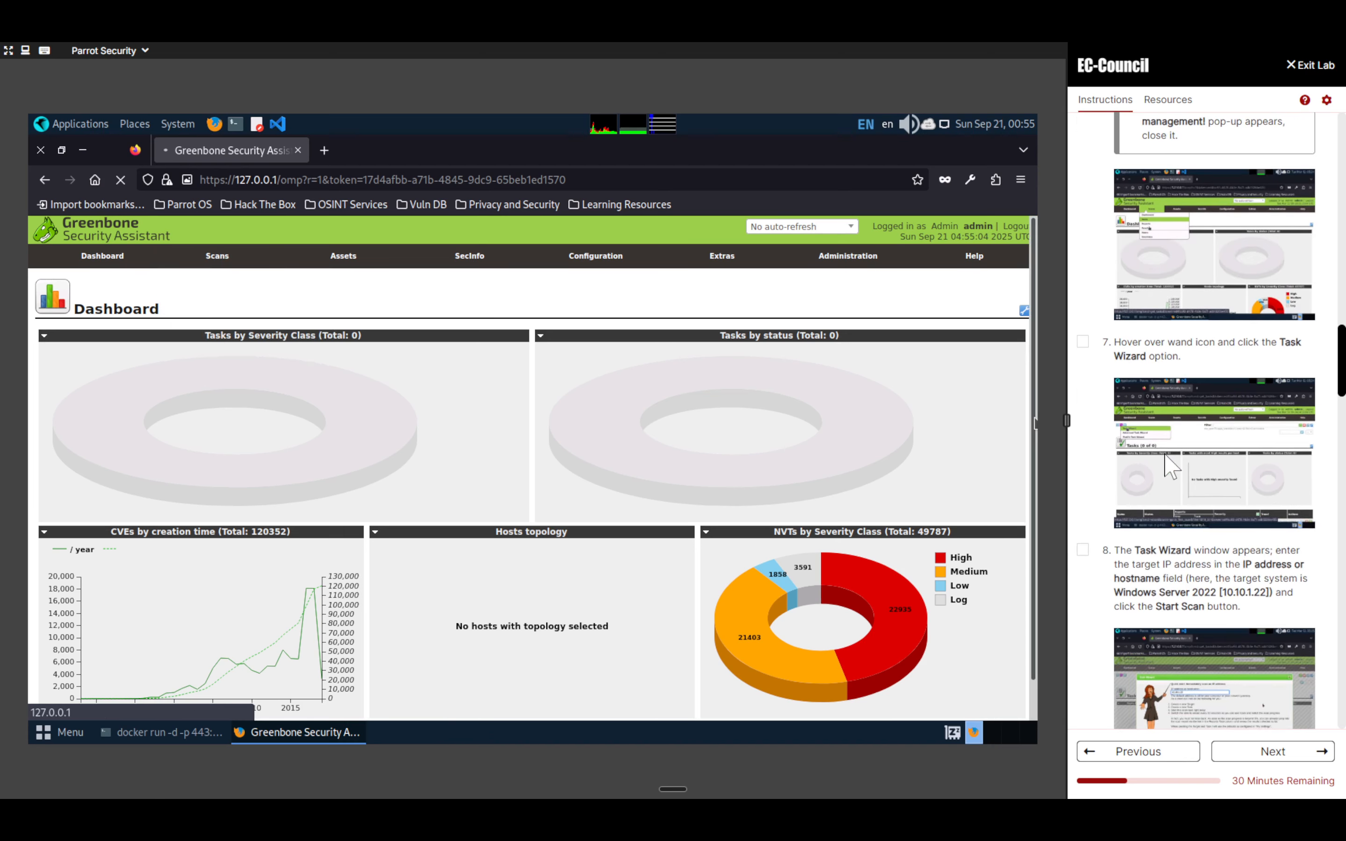
scroll(1164, 455, down, 2)
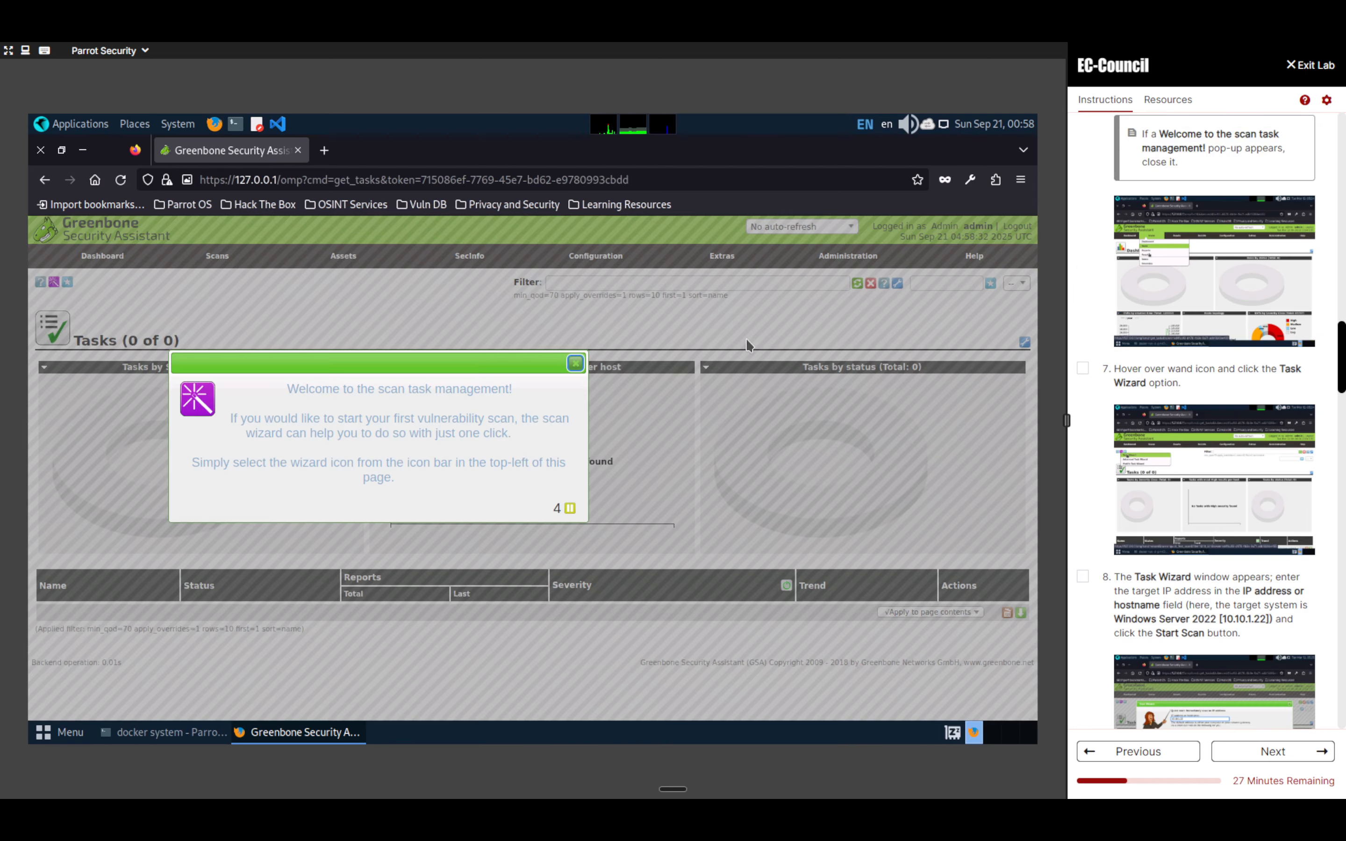
click(575, 366)
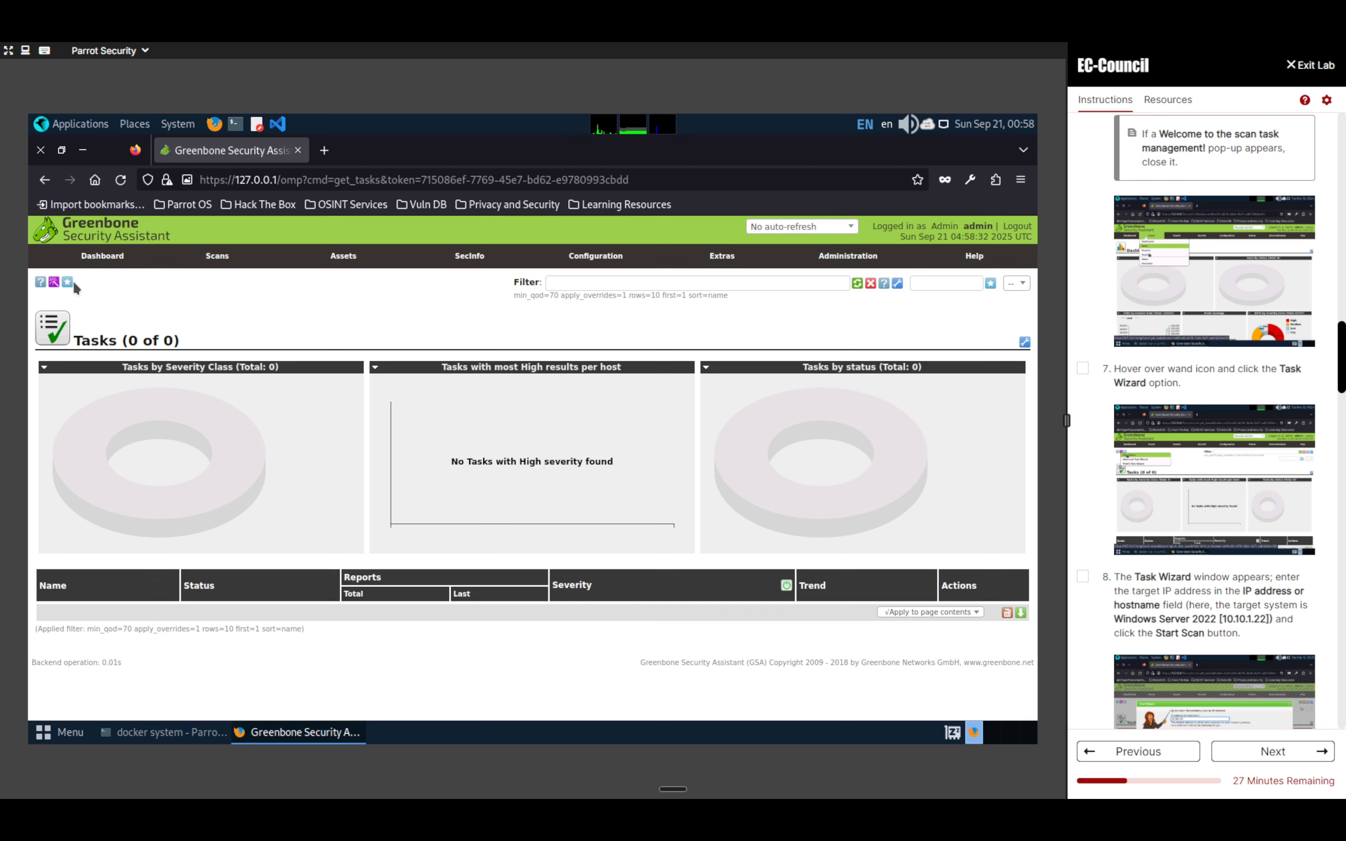
Start an immediate scan of the IP address 10.10.1.22 with the Task Wizard.
mouse_move(54, 281)
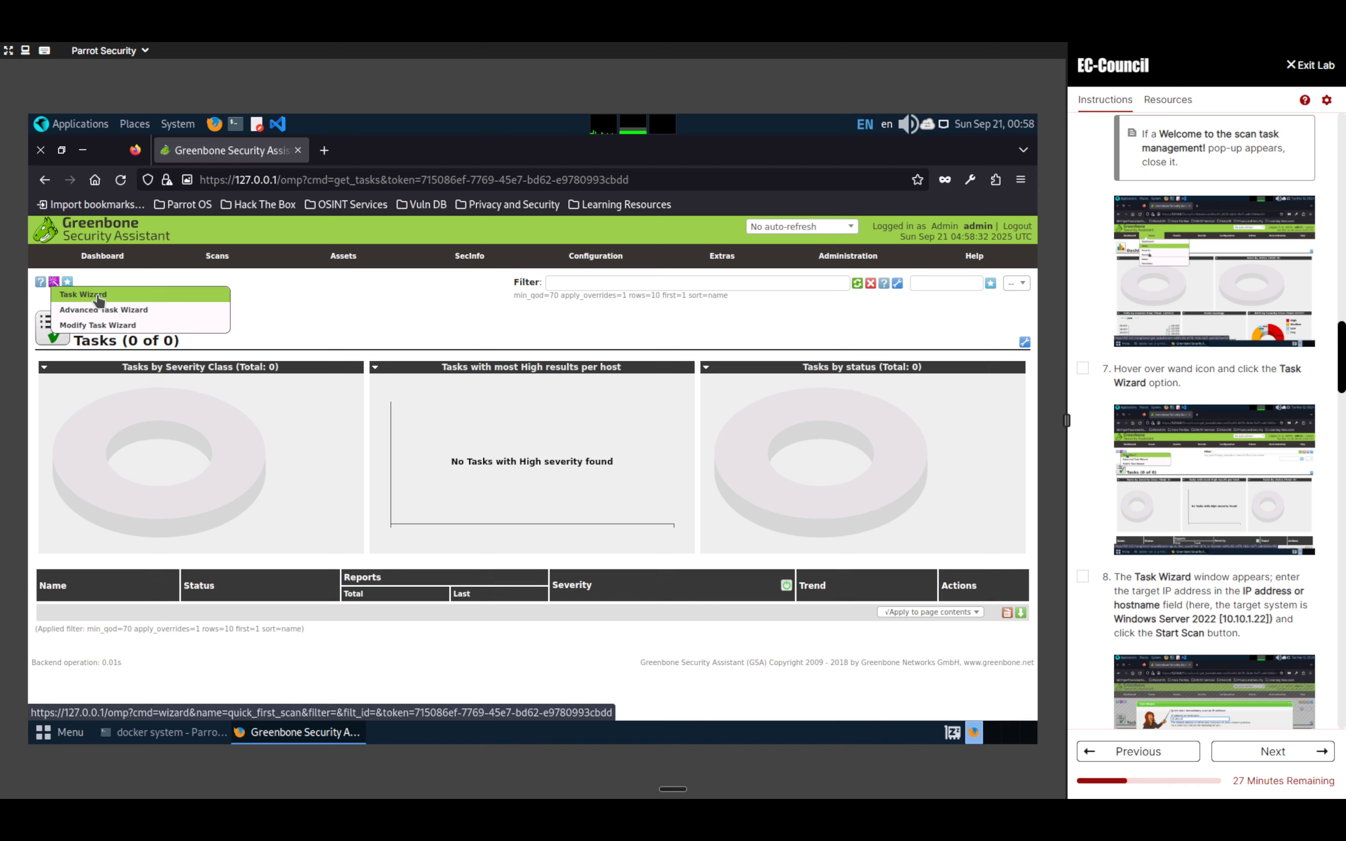
click(83, 294)
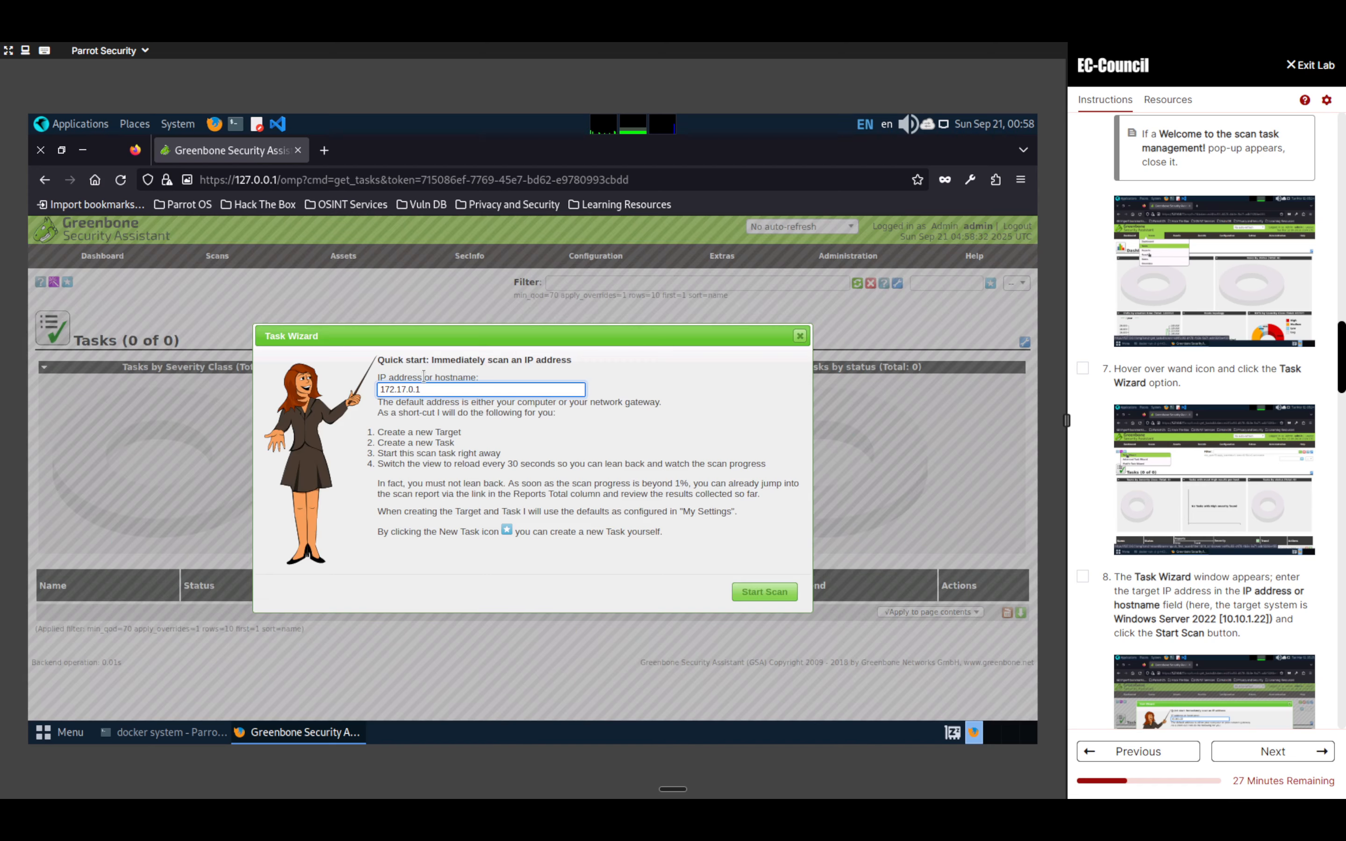
scroll(1249, 562, down, 3)
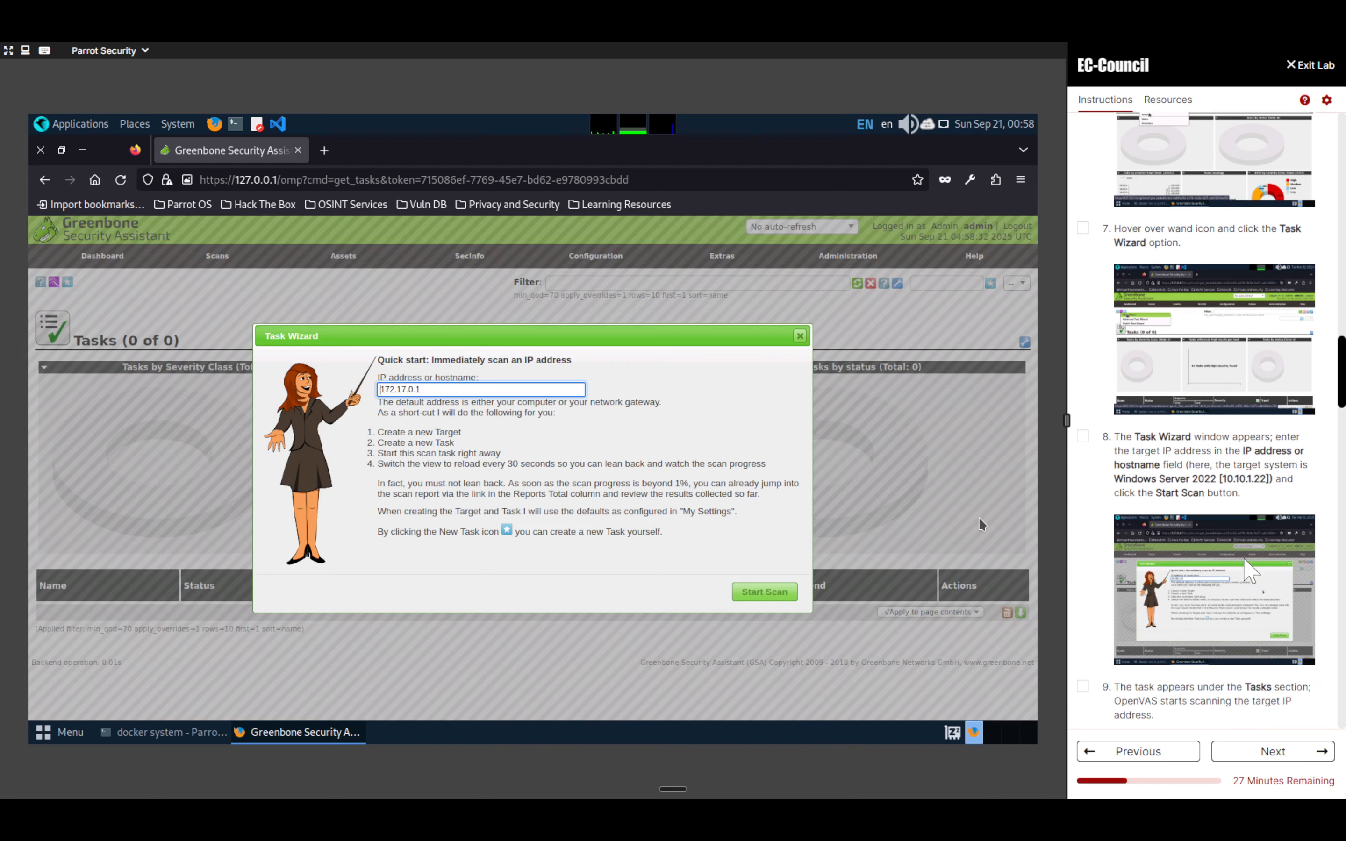
triple_click(549, 389)
text(10.10.1.22)
click(773, 592)
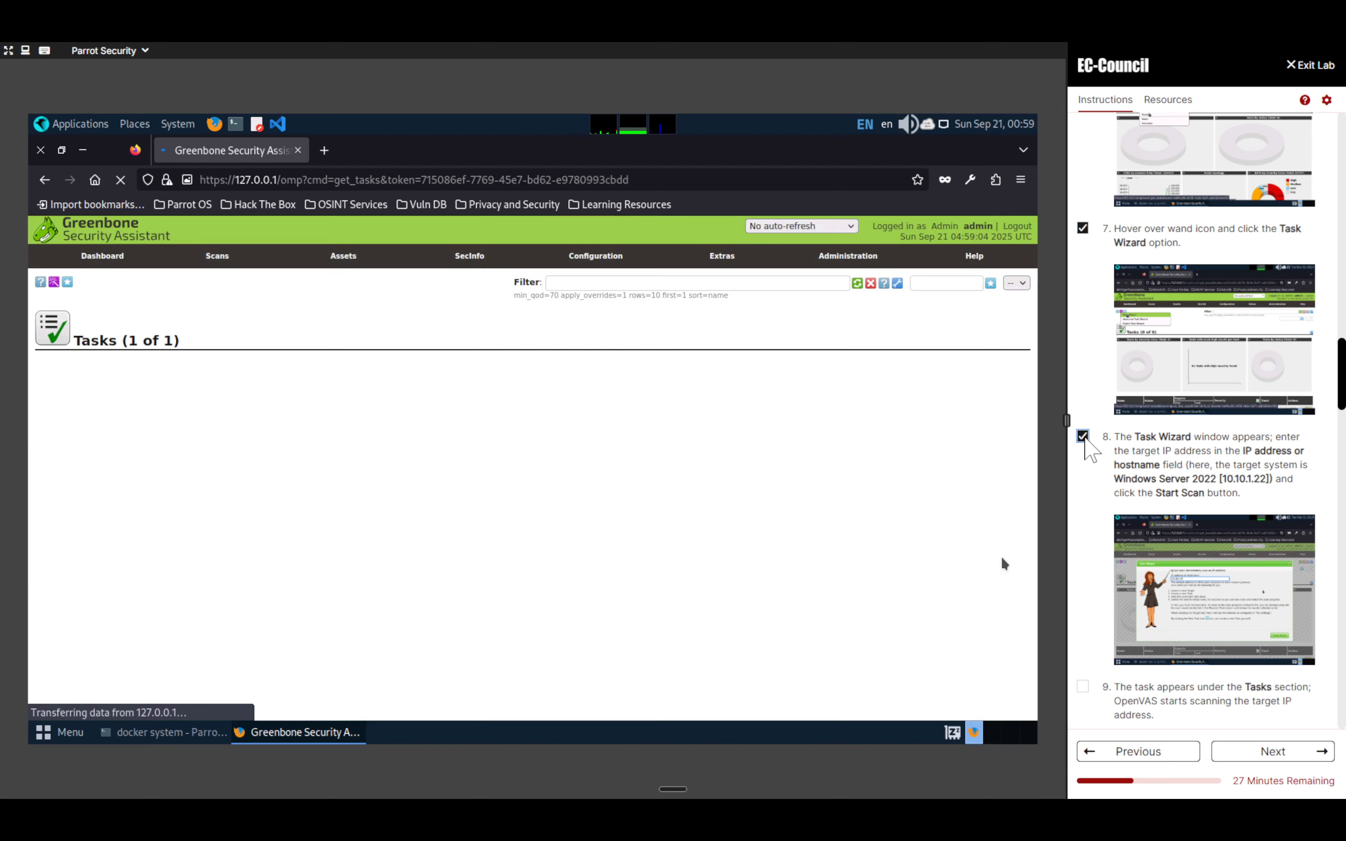
Mark instructions 8 and 9 complete and review the note about the scan's duration.
click(1082, 436)
scroll(1101, 445, down, 5)
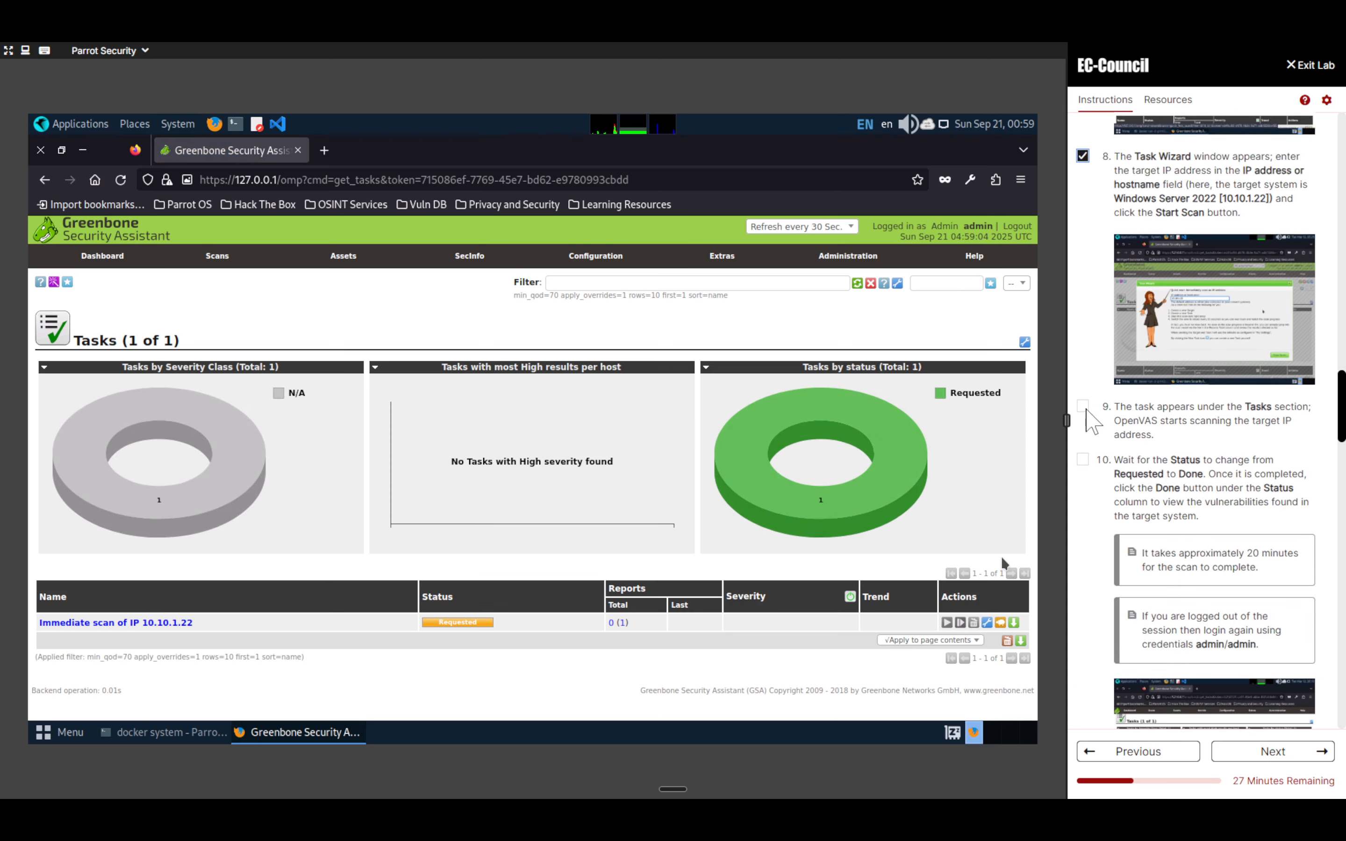
click(1082, 406)
drag(1259, 568, 1200, 550)
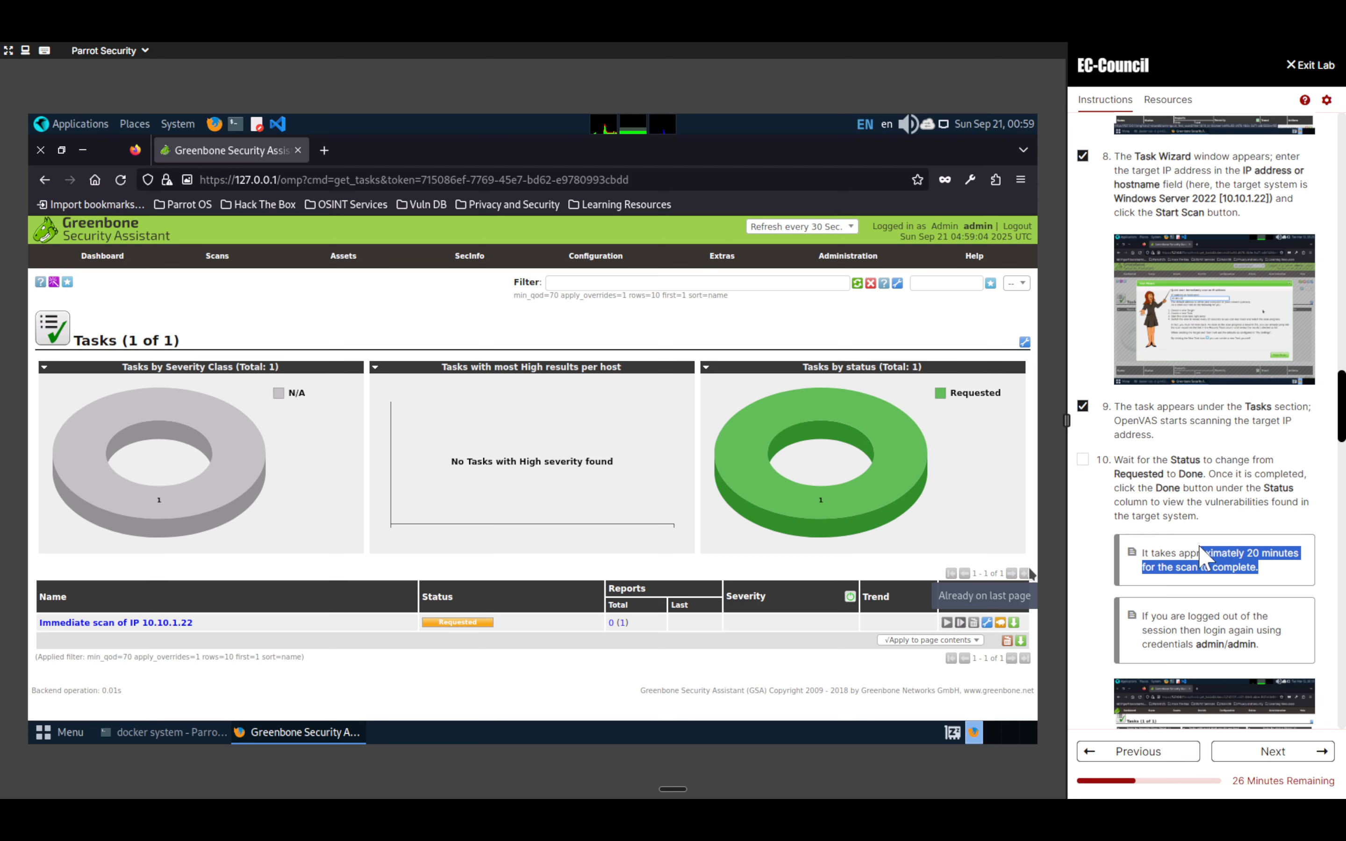
click(1298, 581)
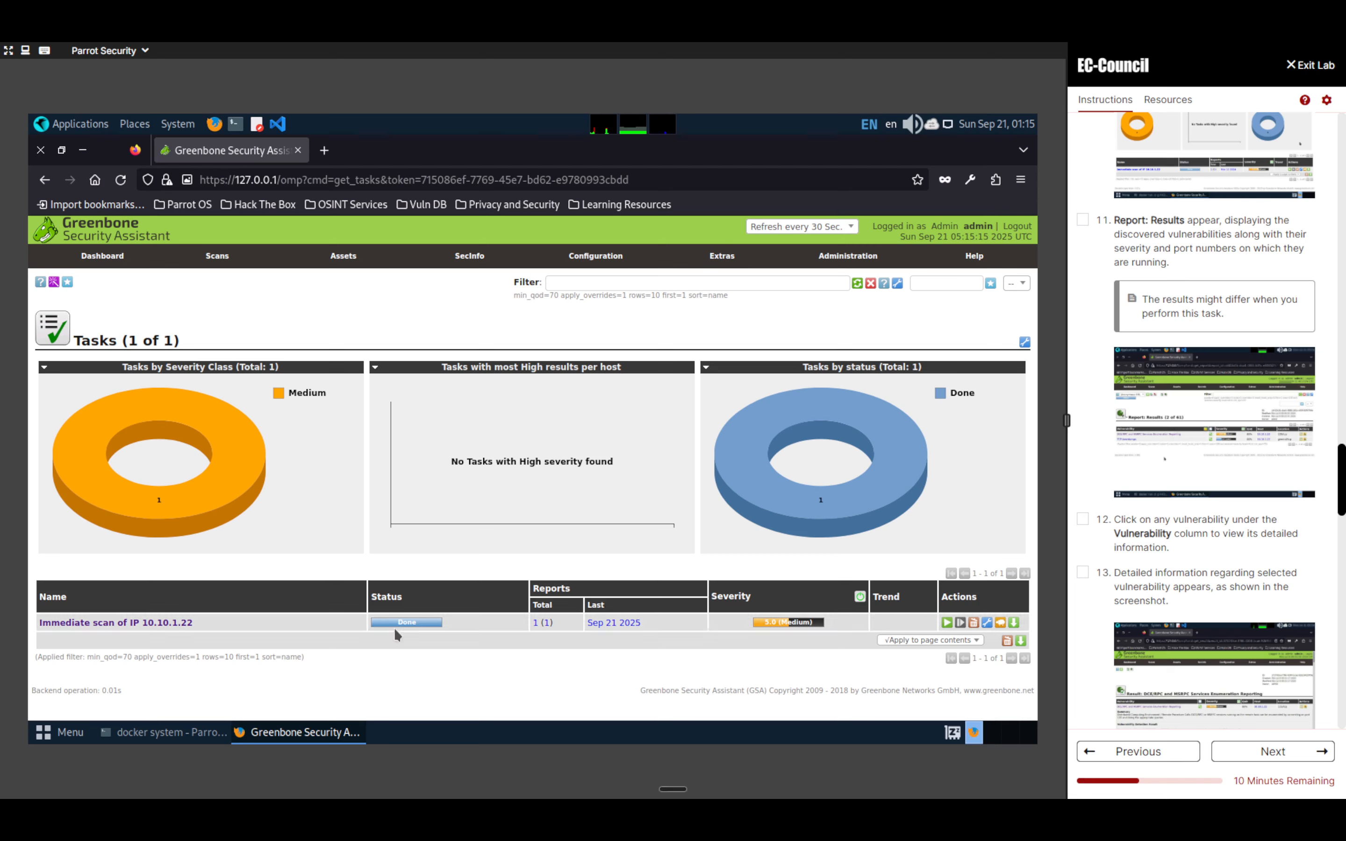
Open the details of the finished immediate scan of IP 10.10.1.22 and review them.
click(175, 624)
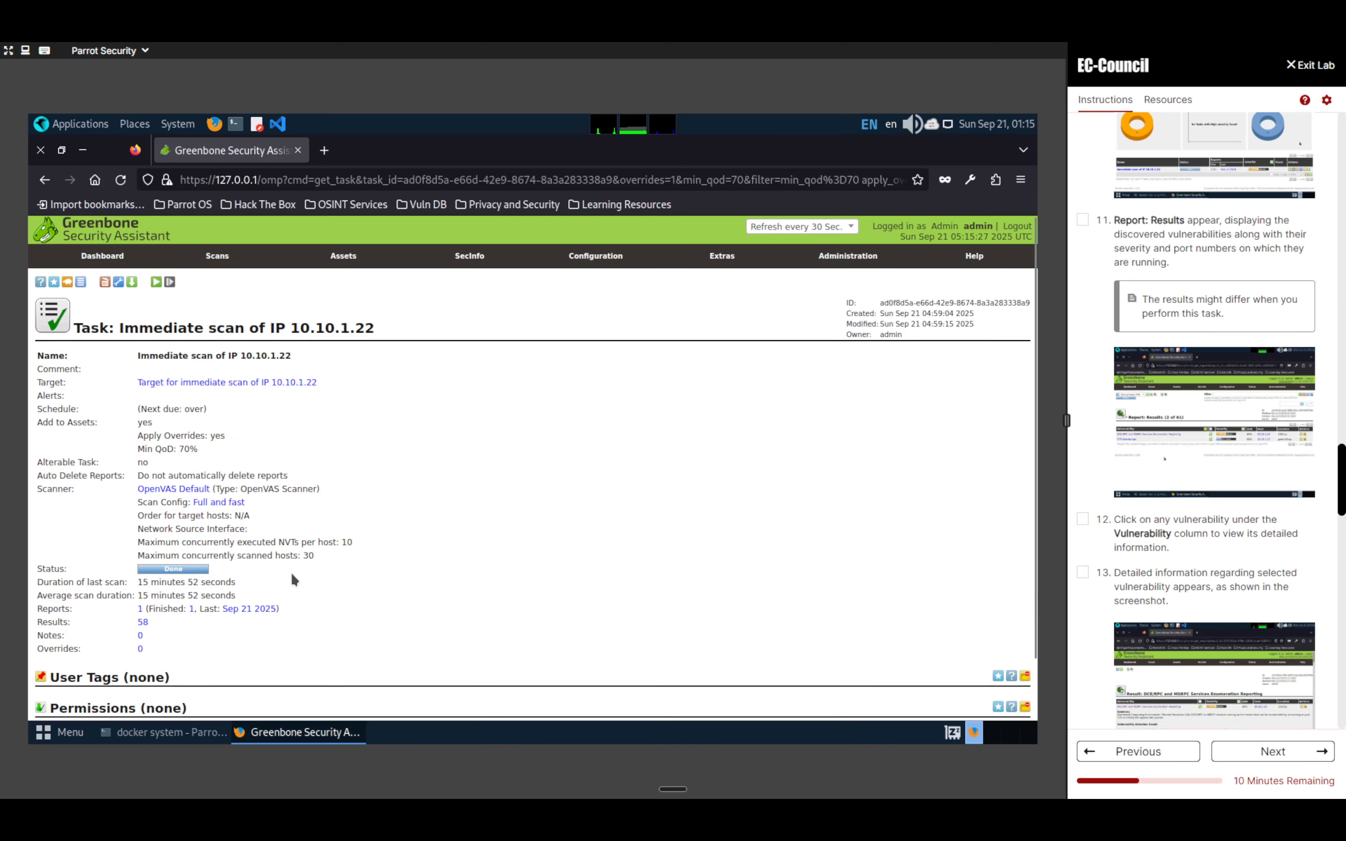
scroll(290, 572, down, 2)
scroll(292, 579, up, 2)
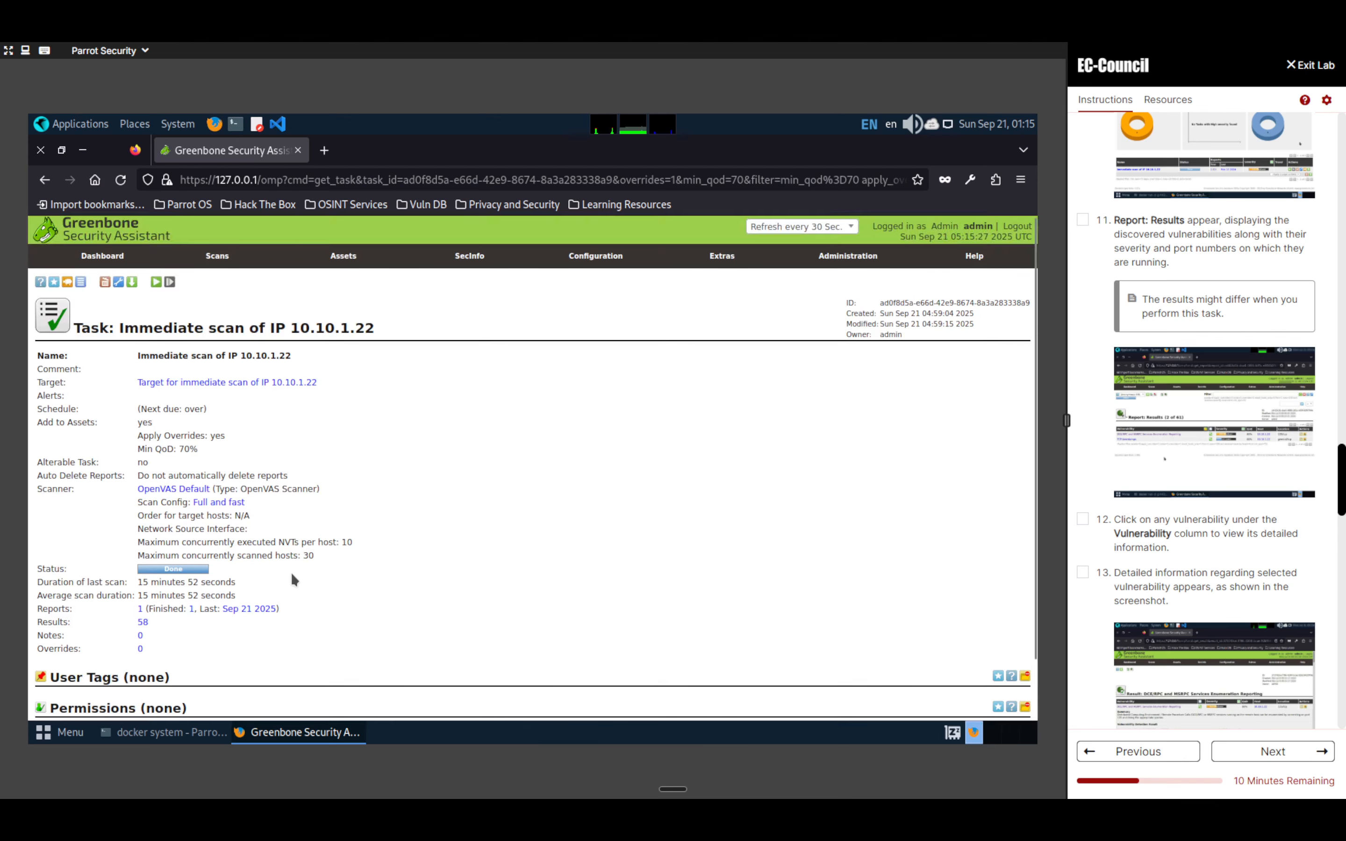
Open the scan task's results list and try to go to its last page.
click(143, 622)
scroll(202, 584, down, 3)
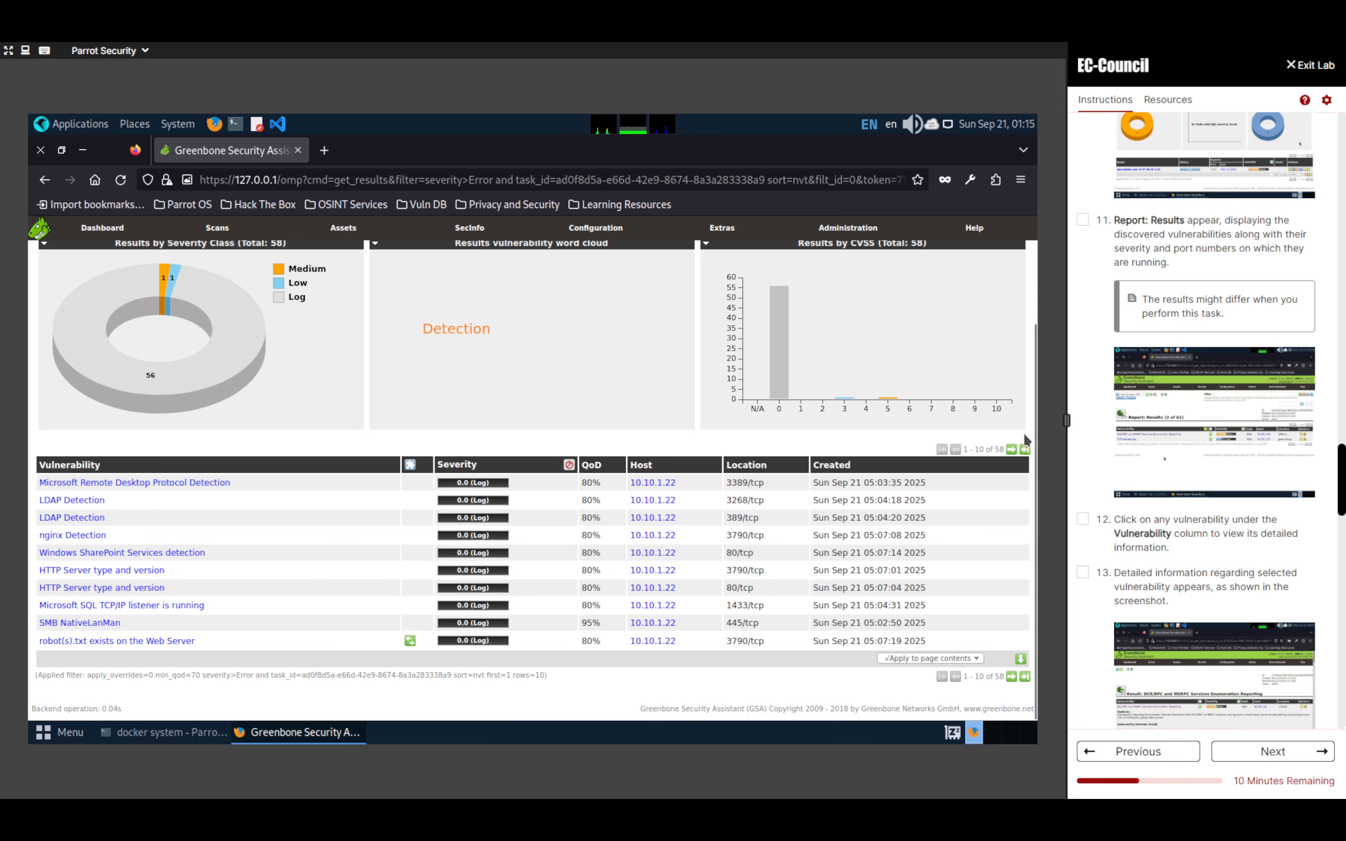
click(1025, 449)
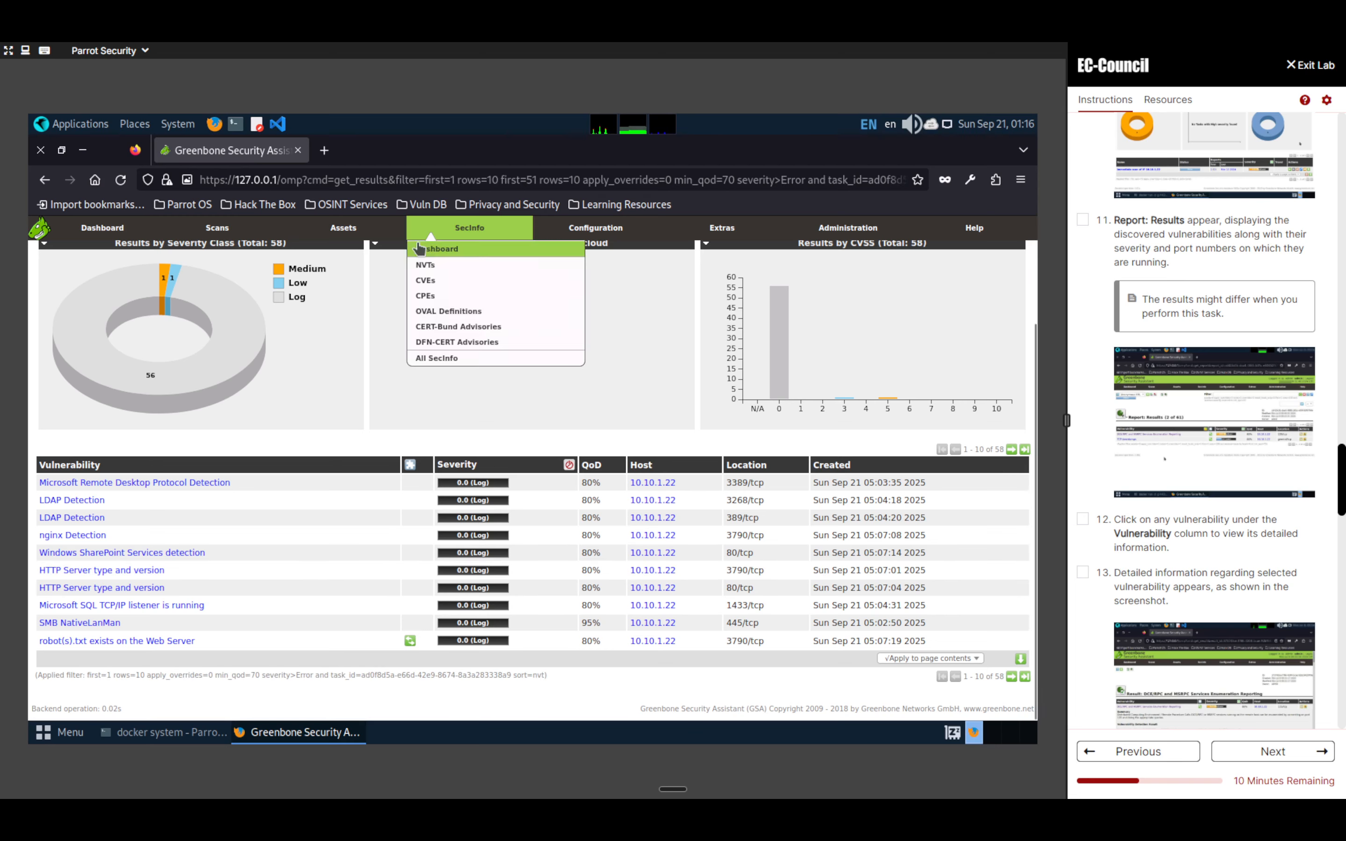
Filter the results to Medium severity and read through the DCE/RPC and MSRPC Services Enumeration Reporting result.
click(161, 278)
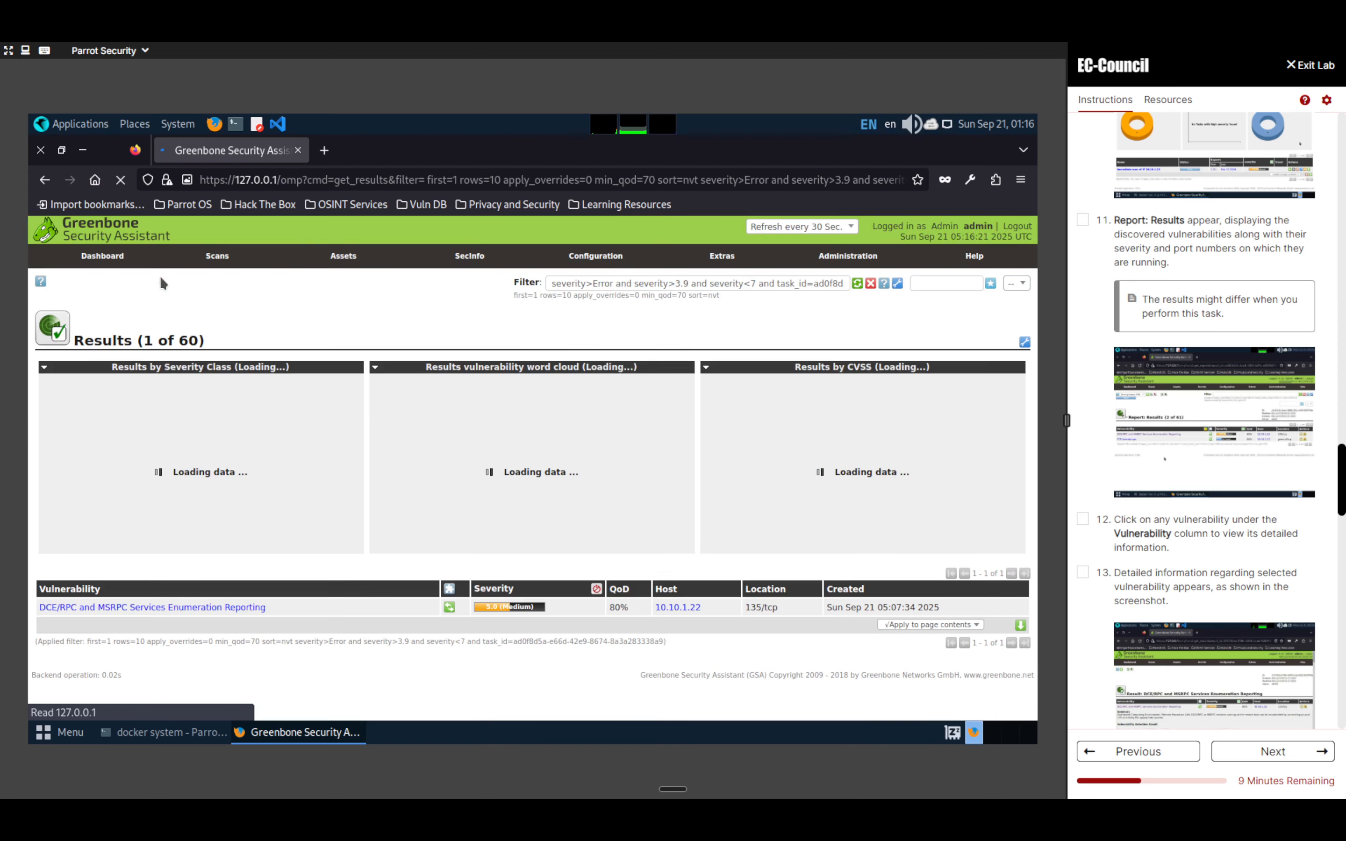
click(122, 606)
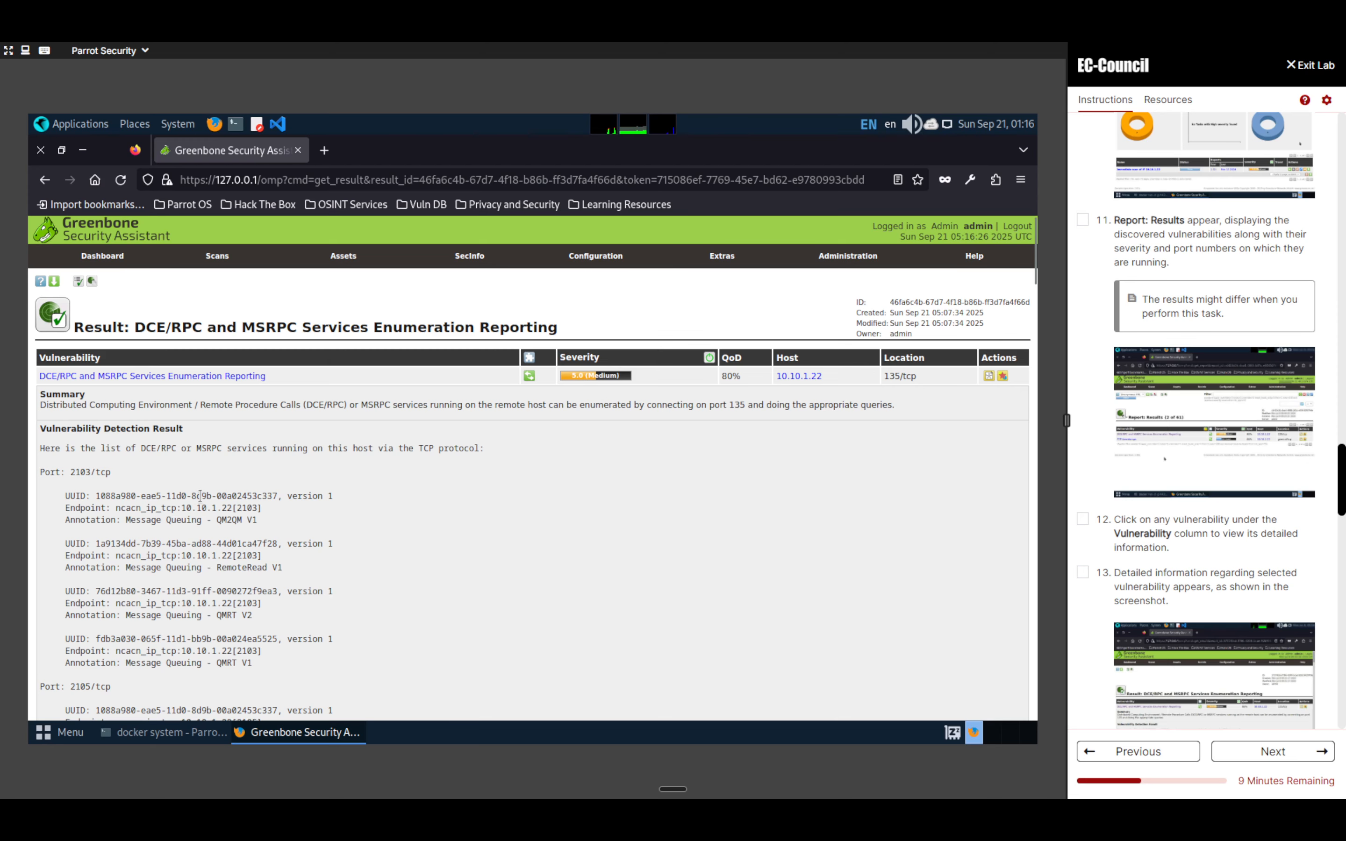
scroll(200, 495, down, 5)
scroll(200, 495, down, 20)
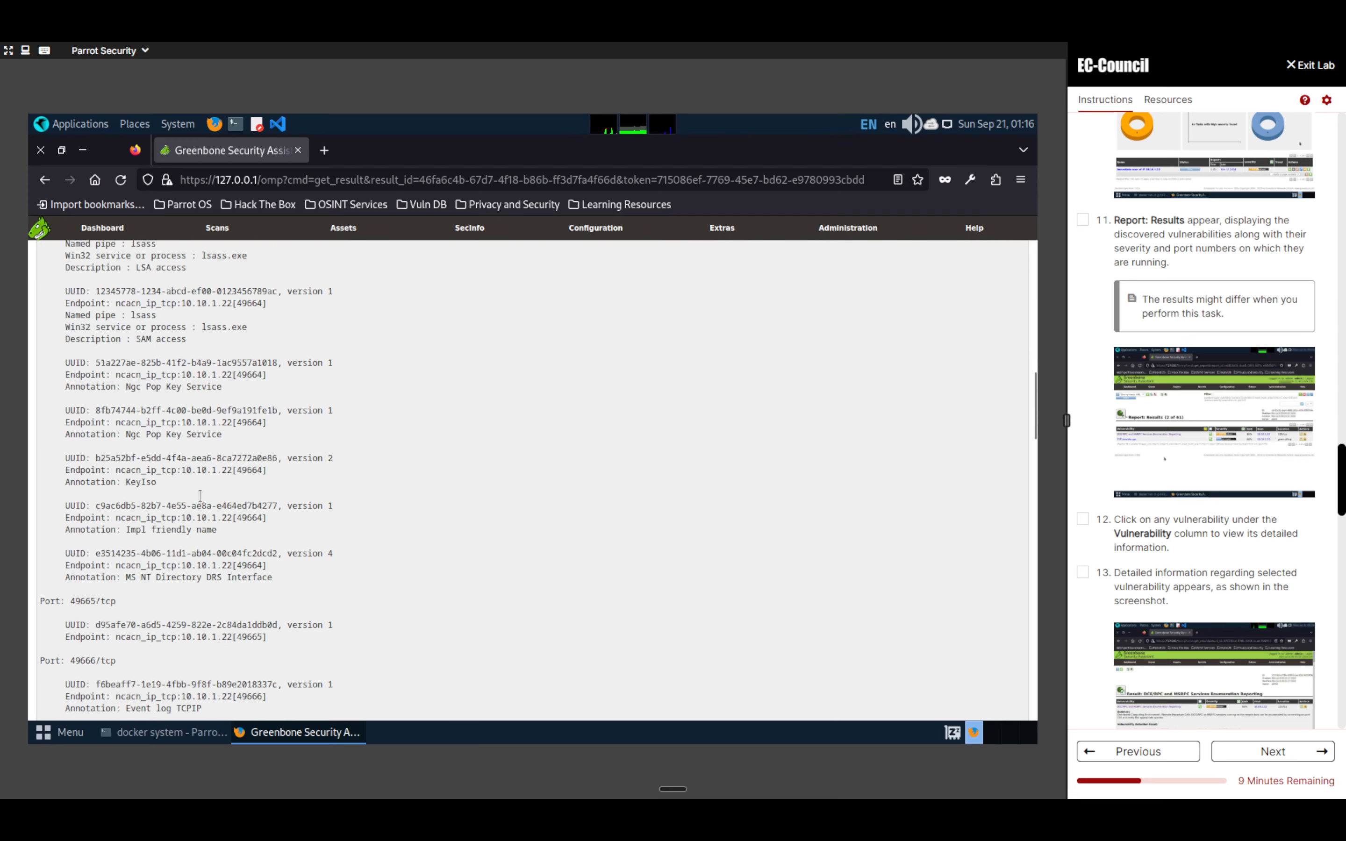
Mark the lab instructions up to number 17 complete and switch to the Windows Server 2022 machine.
scroll(200, 495, down, 10)
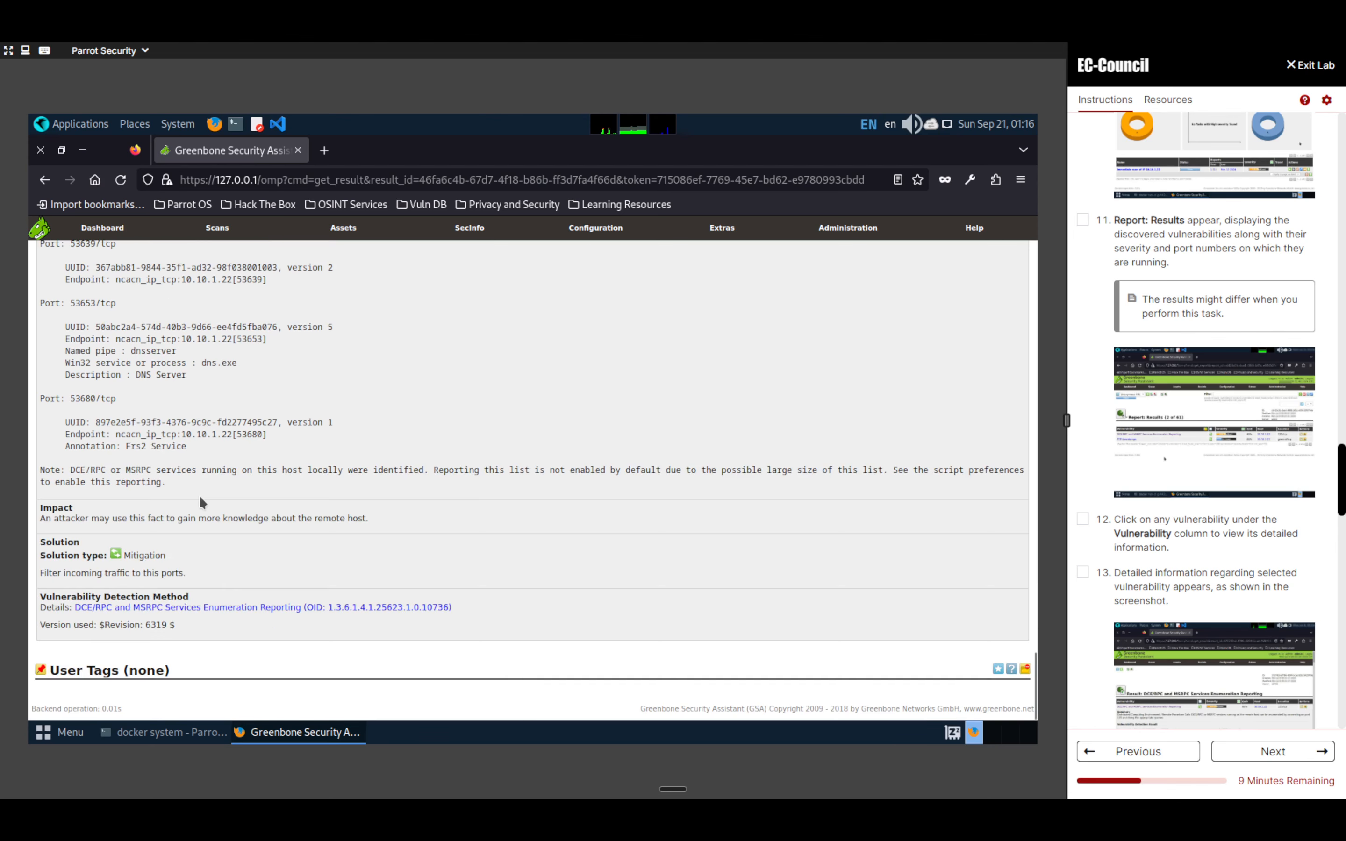
scroll(1200, 496, down, 3)
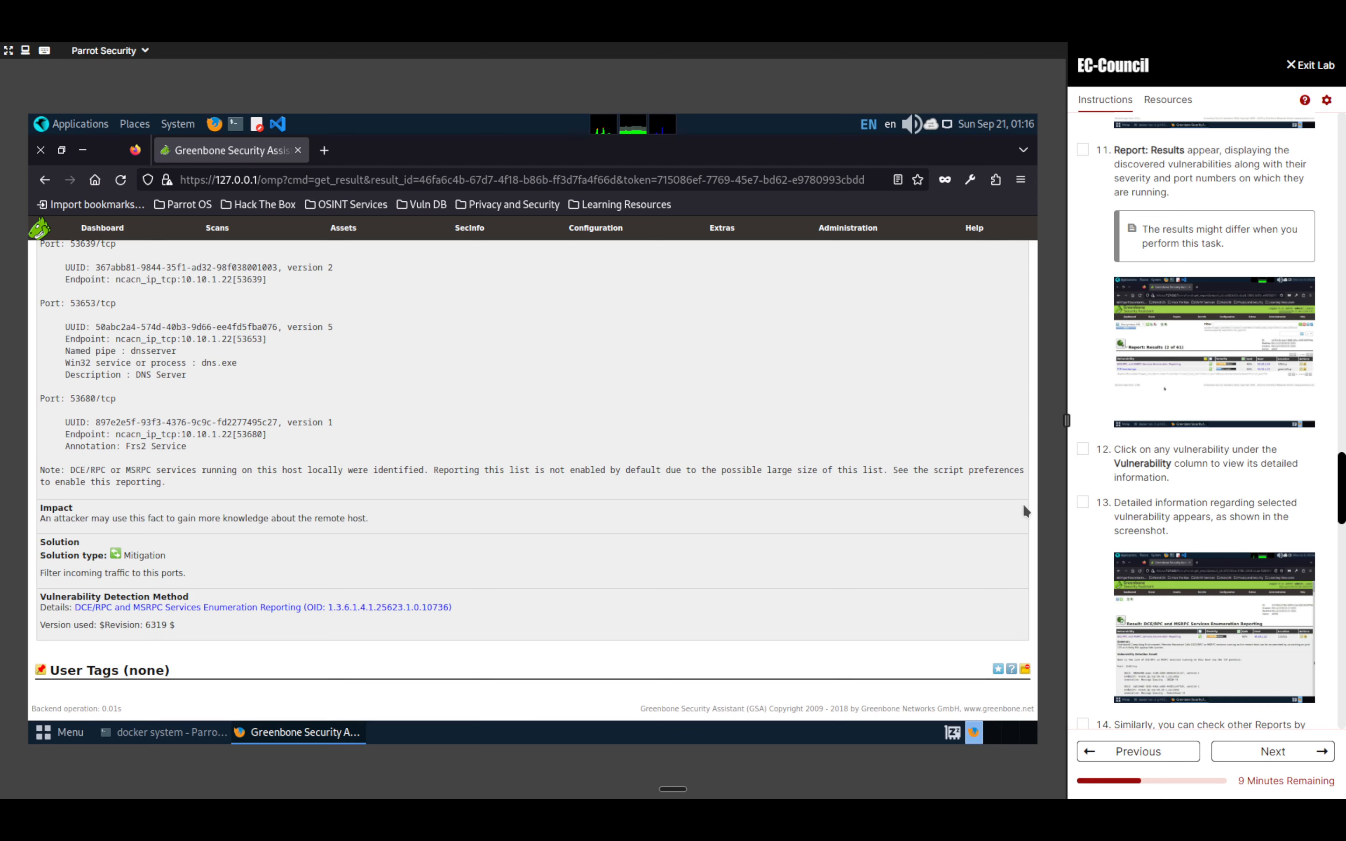
scroll(1163, 477, down, 9)
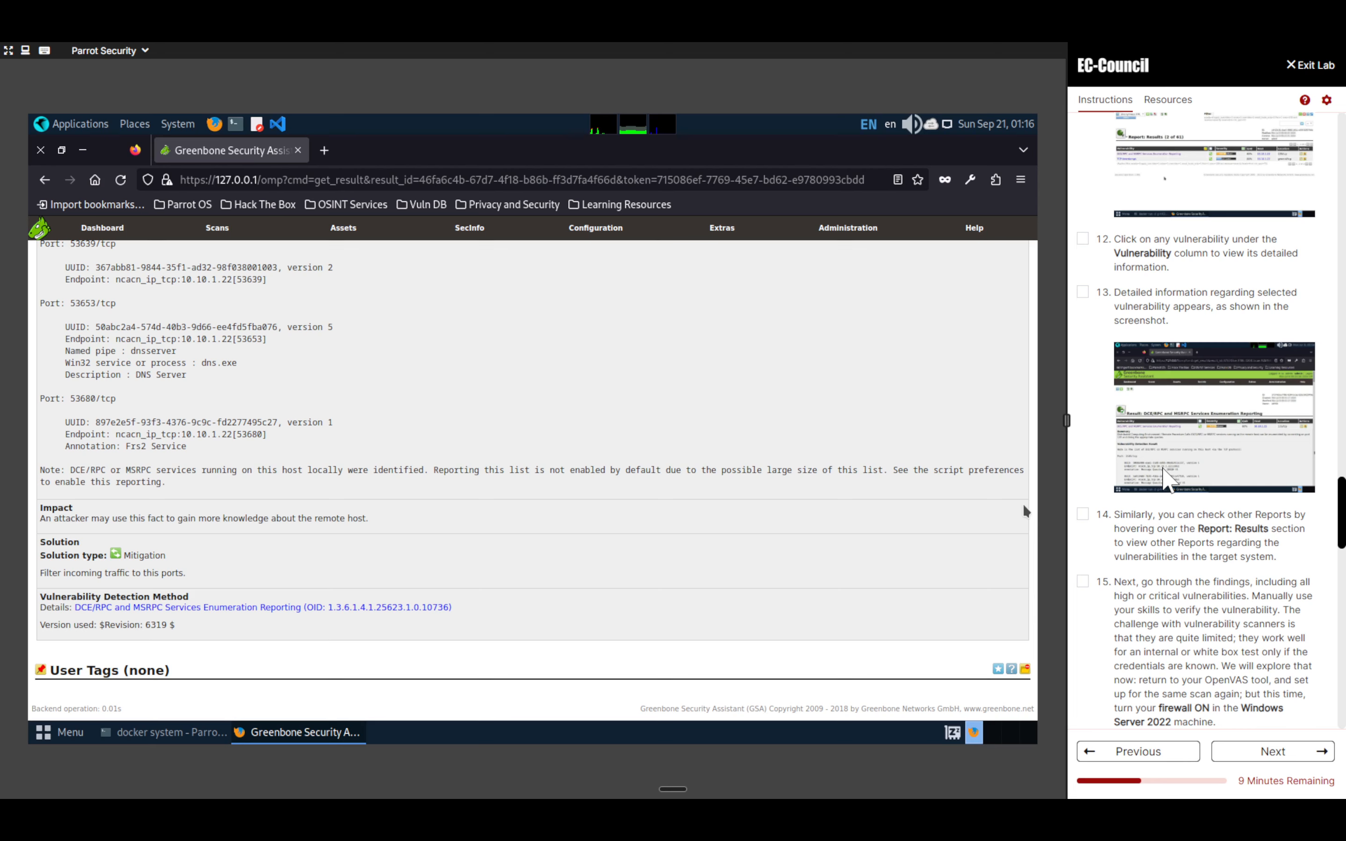
scroll(1164, 468, down, 6)
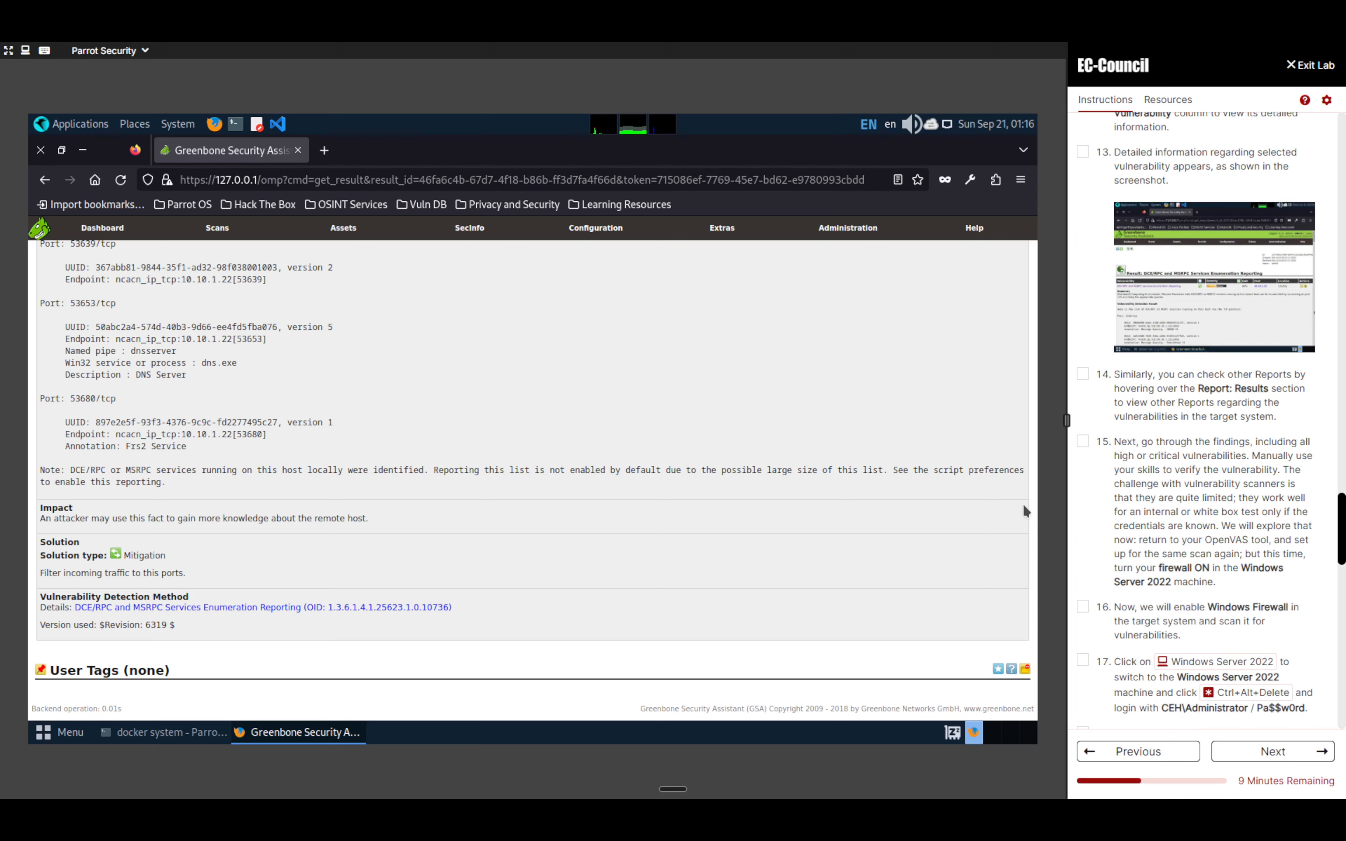
scroll(1118, 640, down, 3)
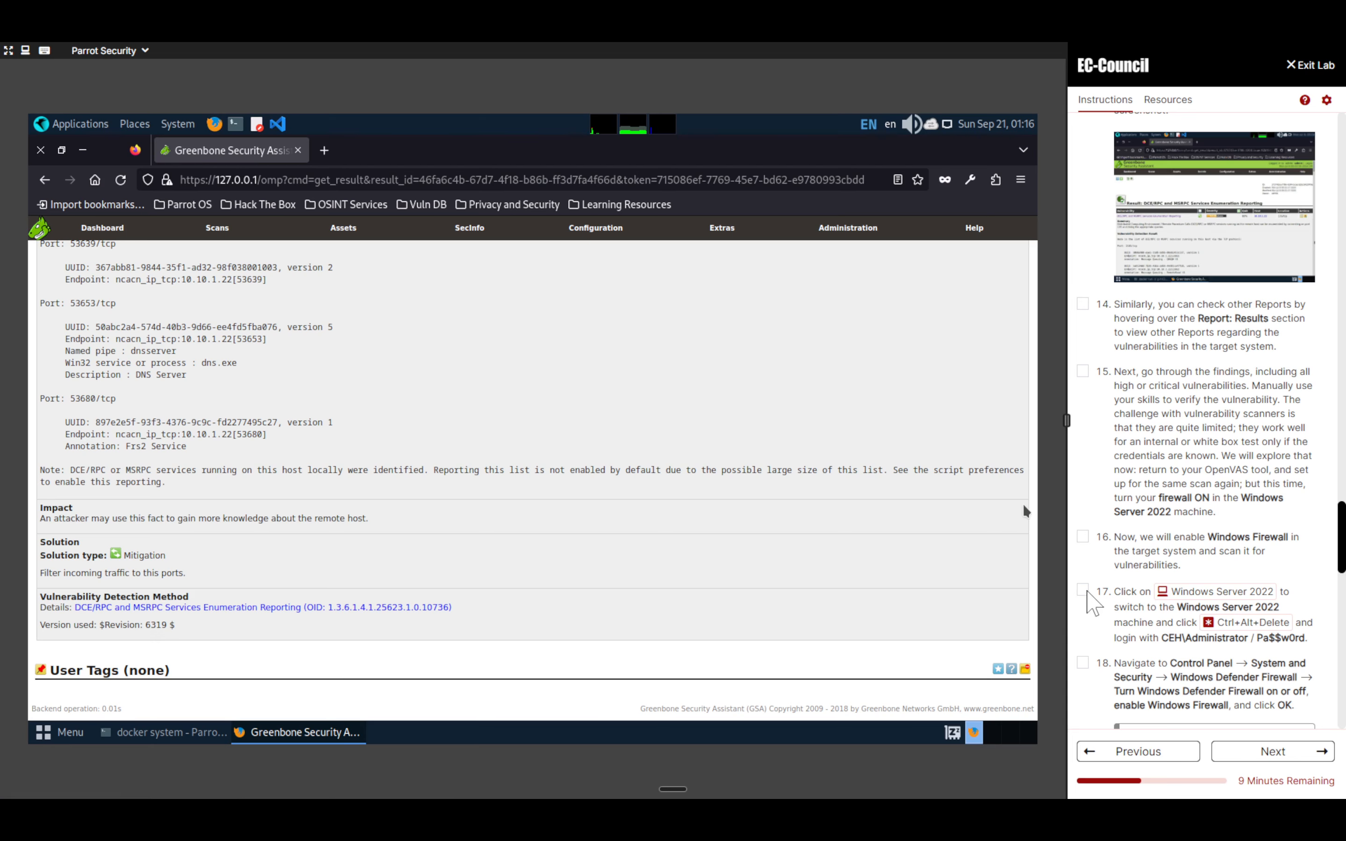
click(1082, 589)
click(1229, 596)
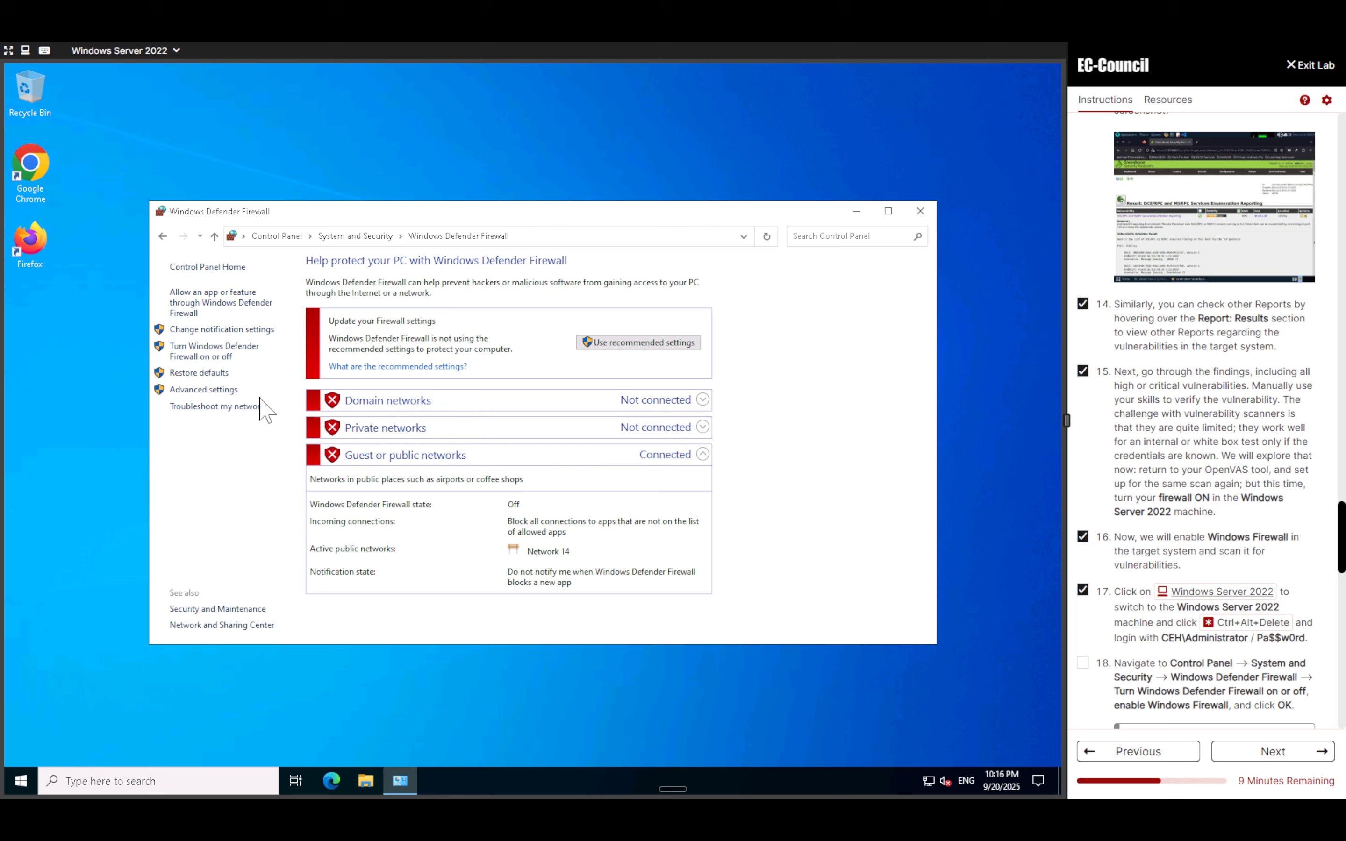
Turn on Windows Defender Firewall for the domain, private and public networks and apply the settings.
click(220, 355)
click(396, 321)
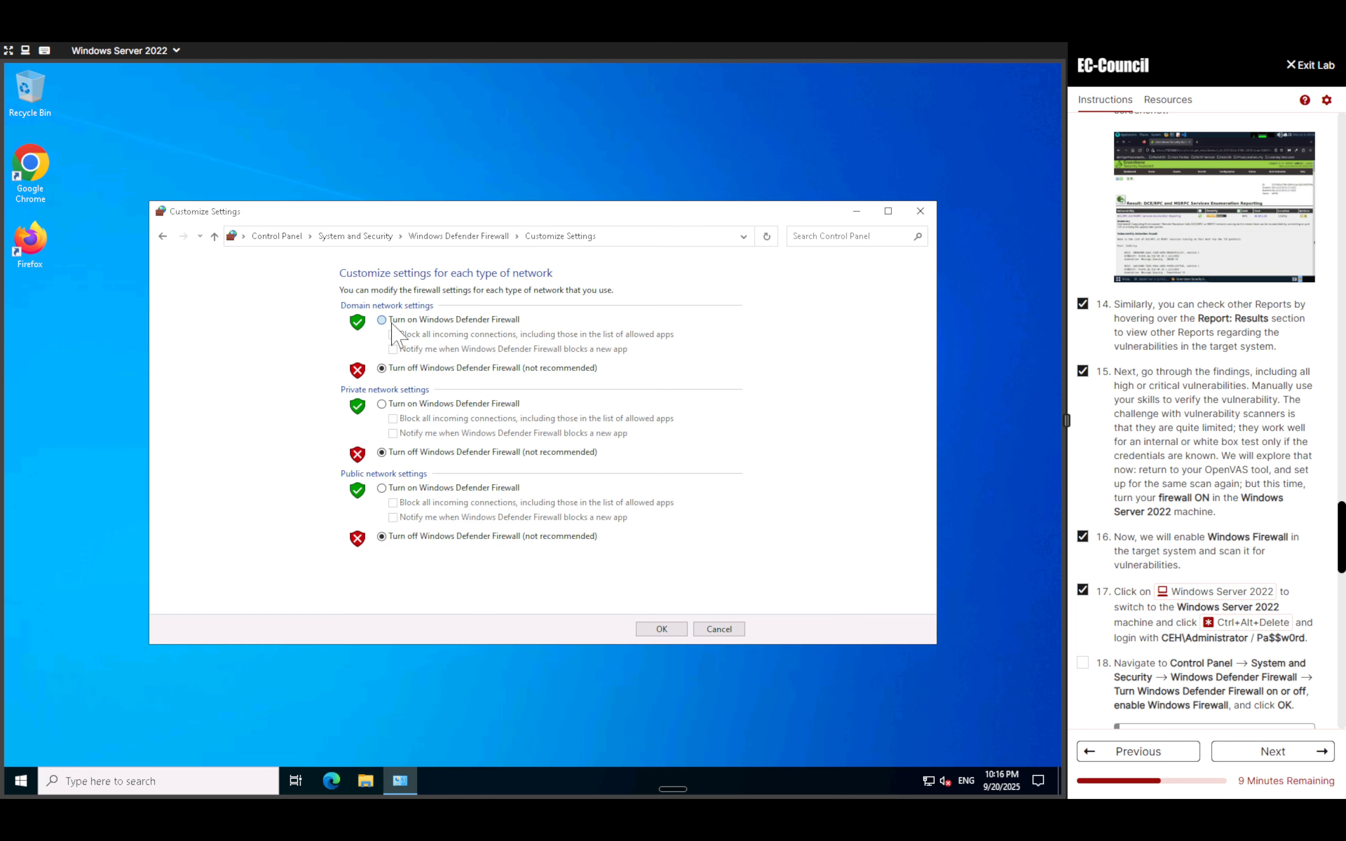
click(406, 404)
click(416, 487)
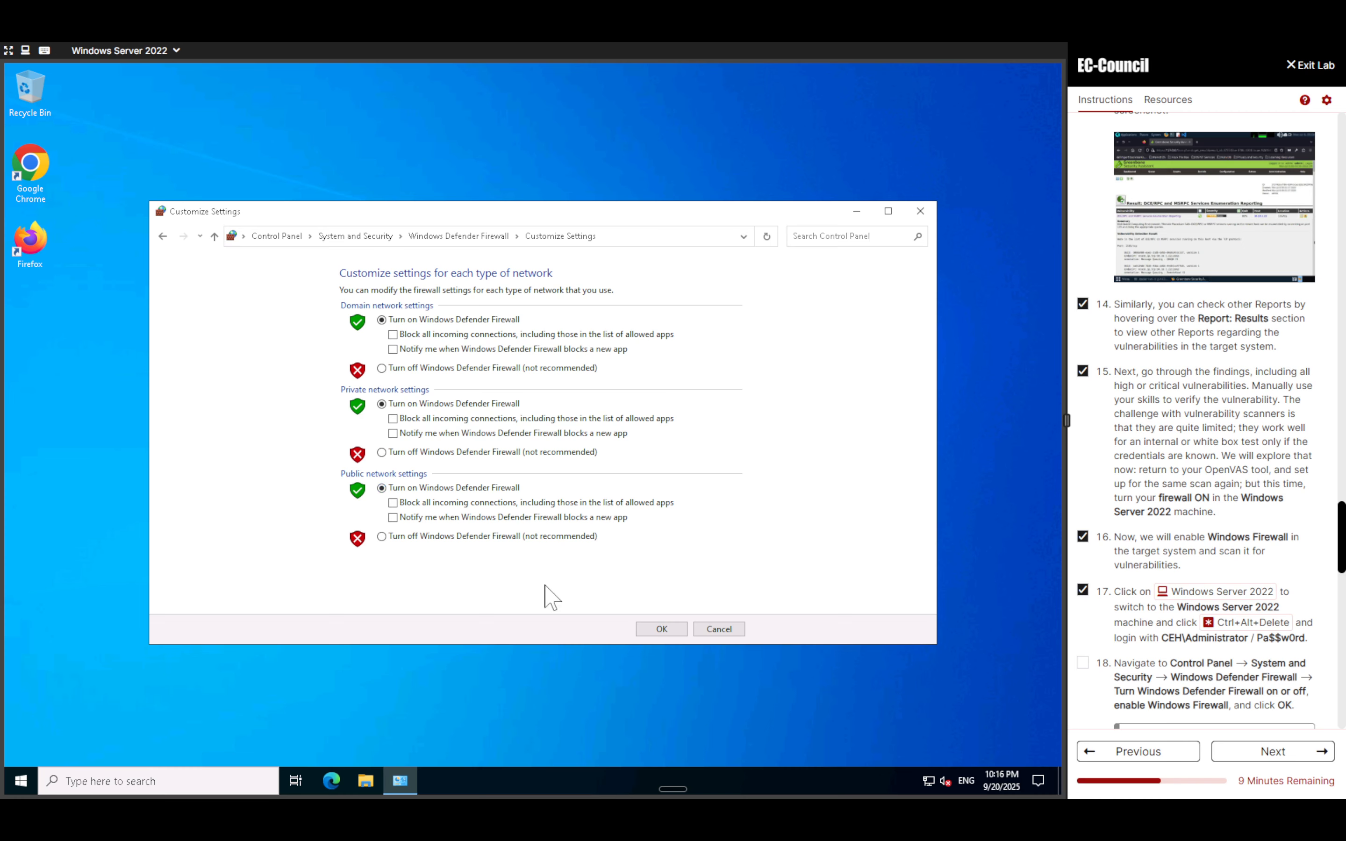
click(675, 631)
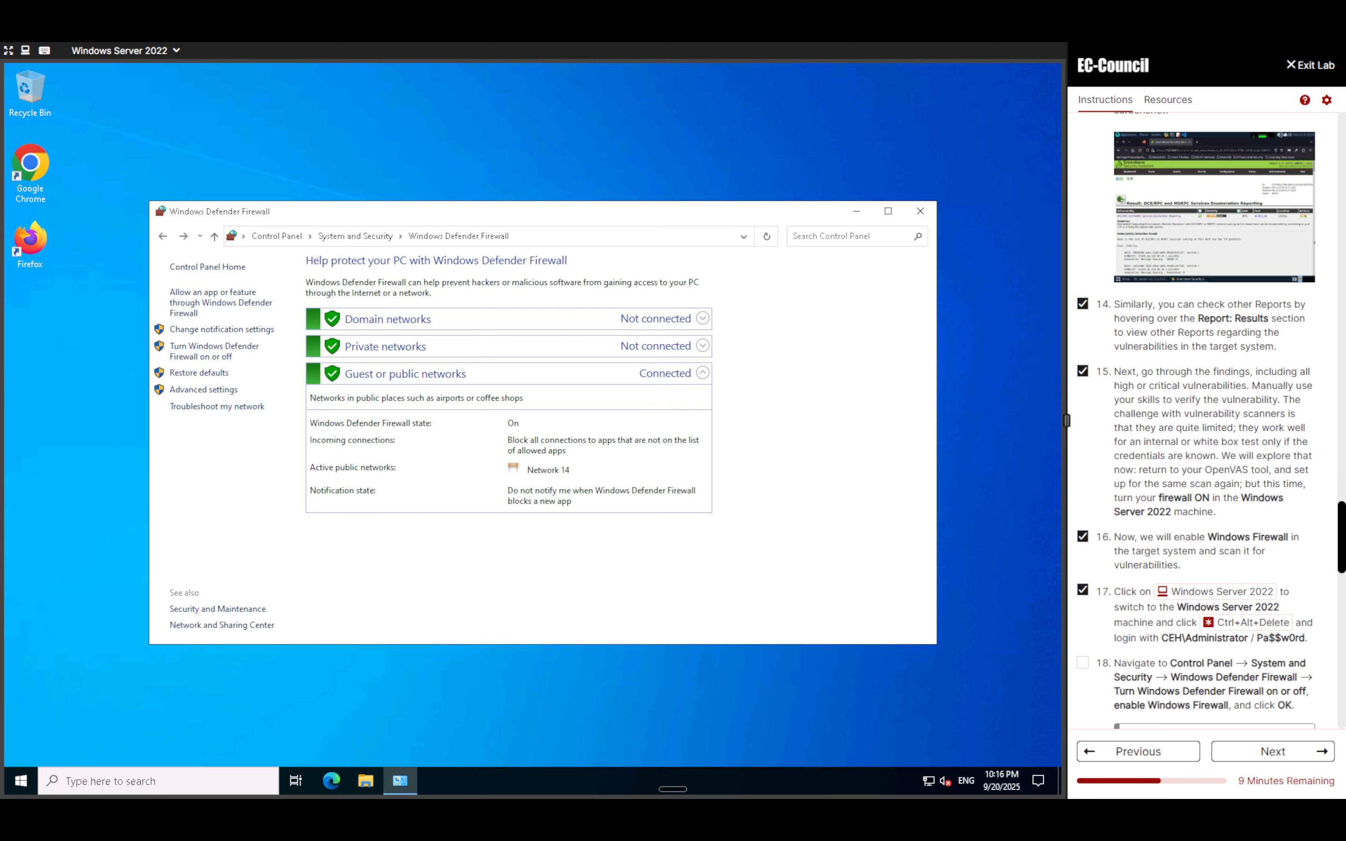
Mark instruction 19 complete and switch back to the Parrot Security machine's list of scan tasks.
scroll(1114, 503, down, 10)
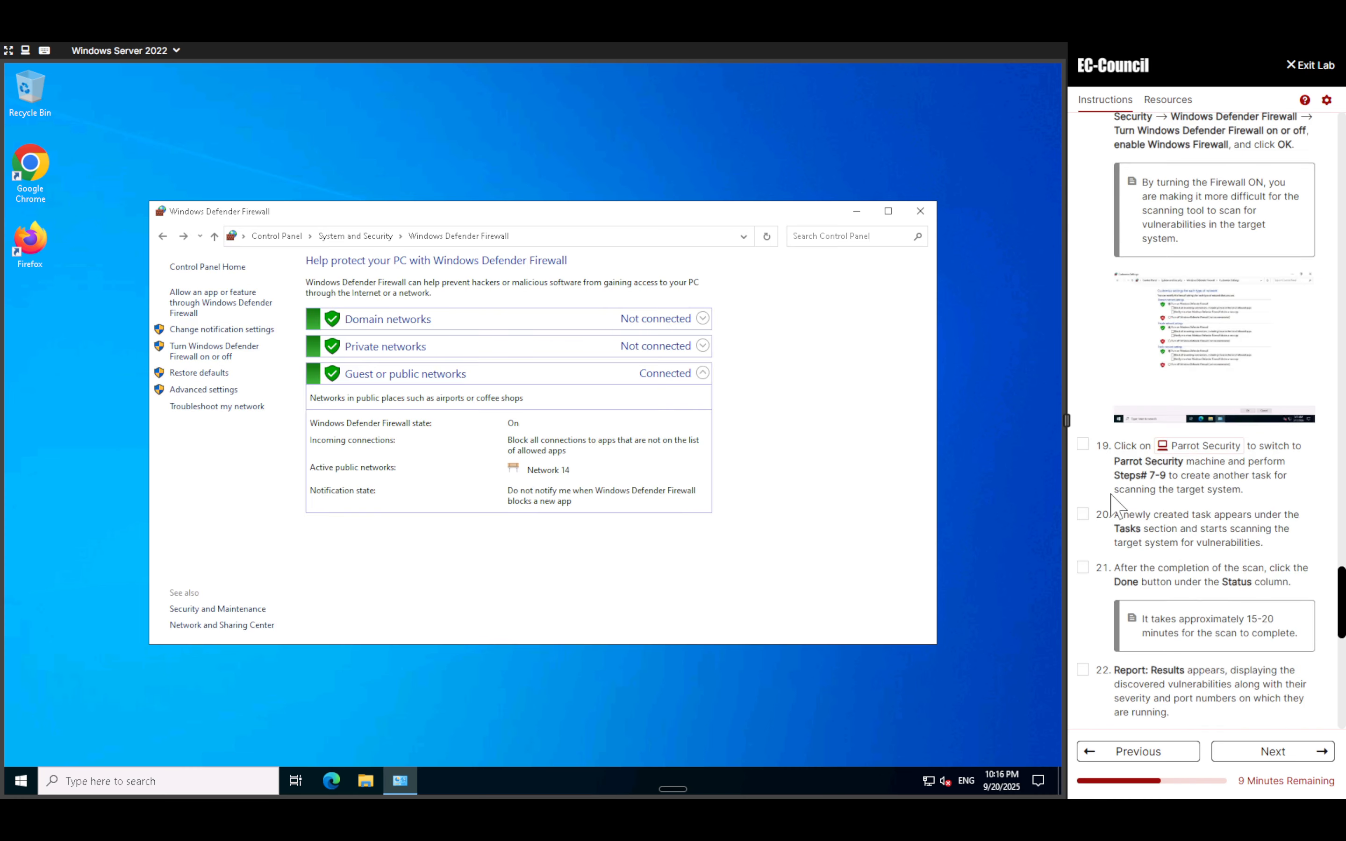
click(1082, 444)
click(1164, 451)
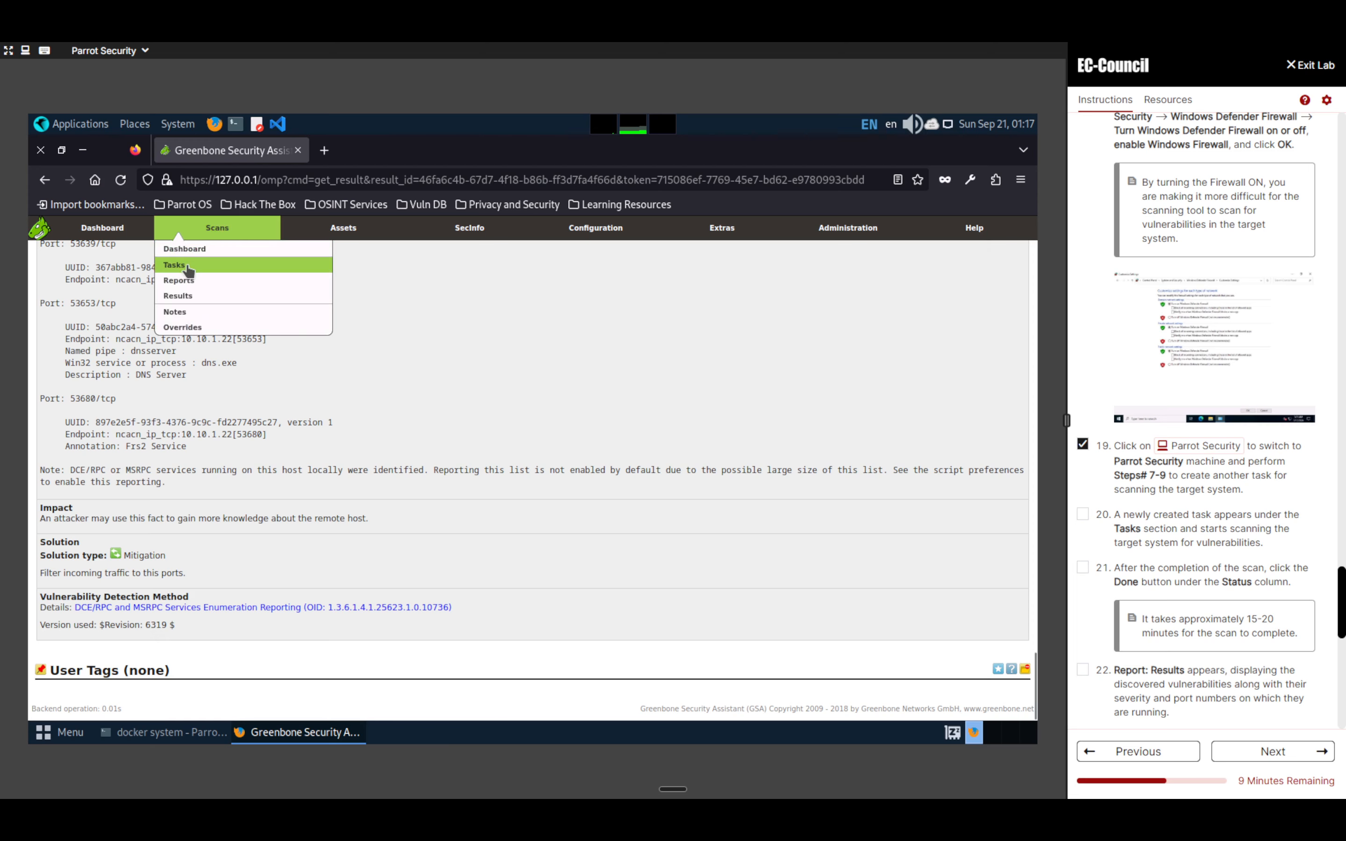
click(186, 265)
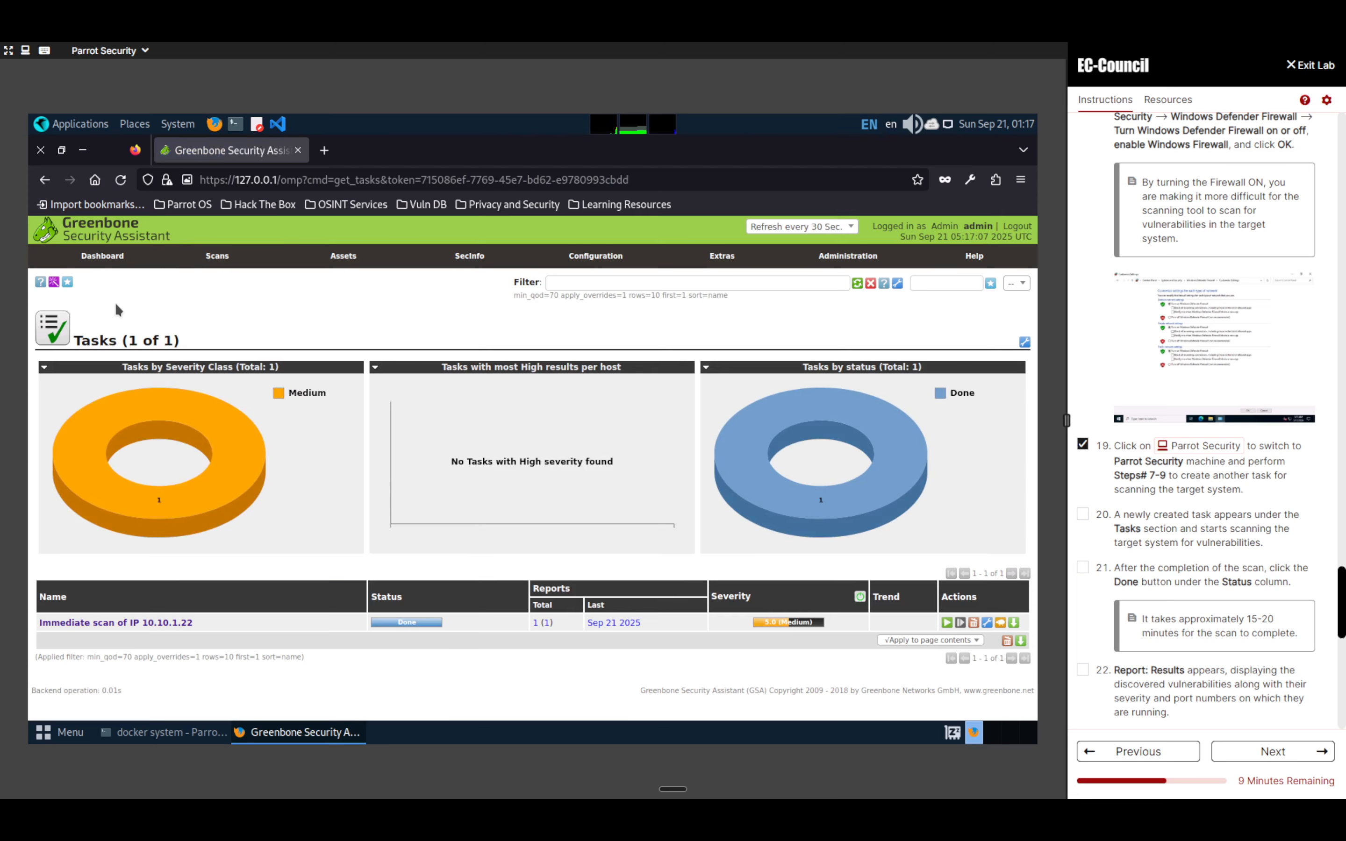
Start an immediate scan of IP address 10.10.1.22 with the Task Wizard.
mouse_move(51, 282)
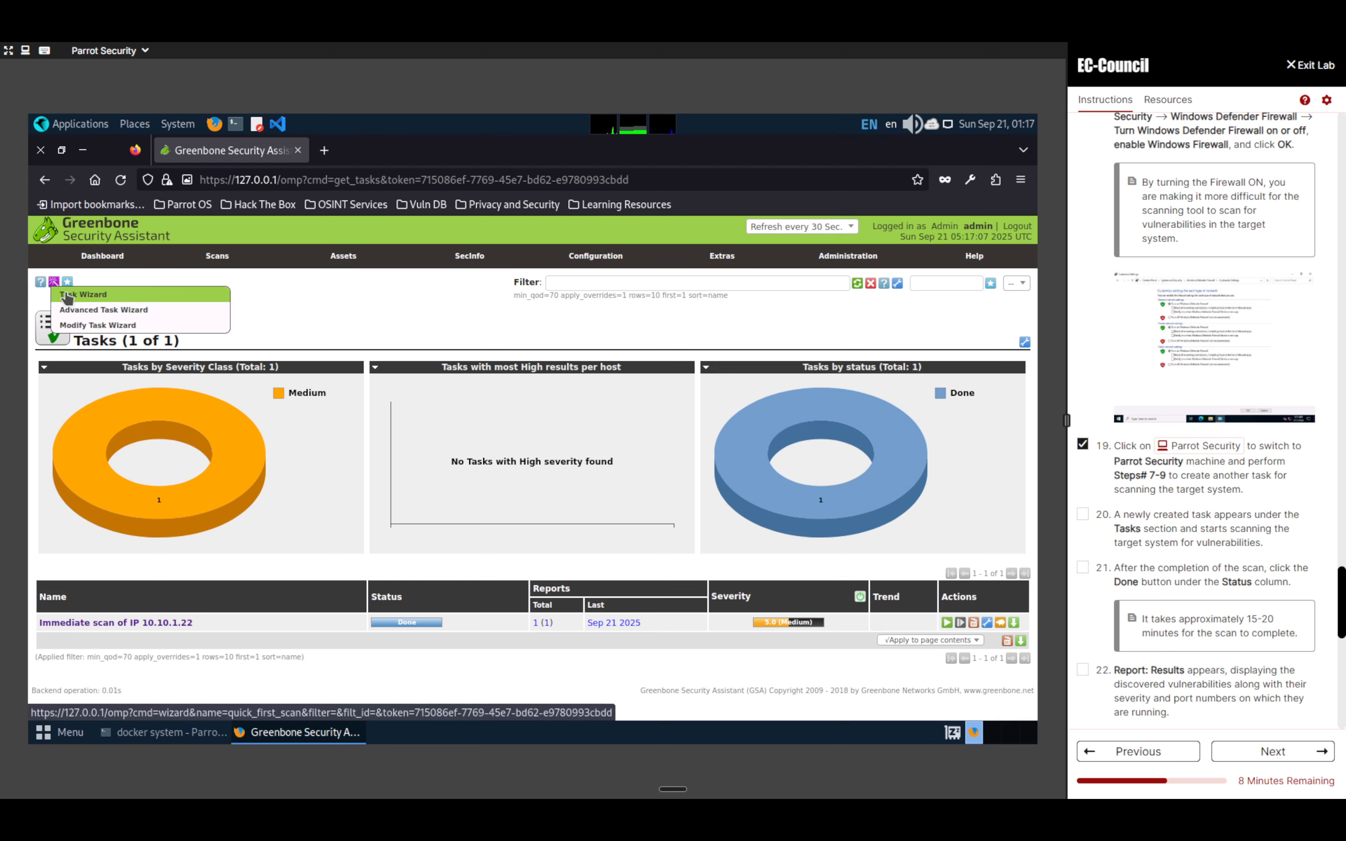
click(68, 298)
triple_click(485, 385)
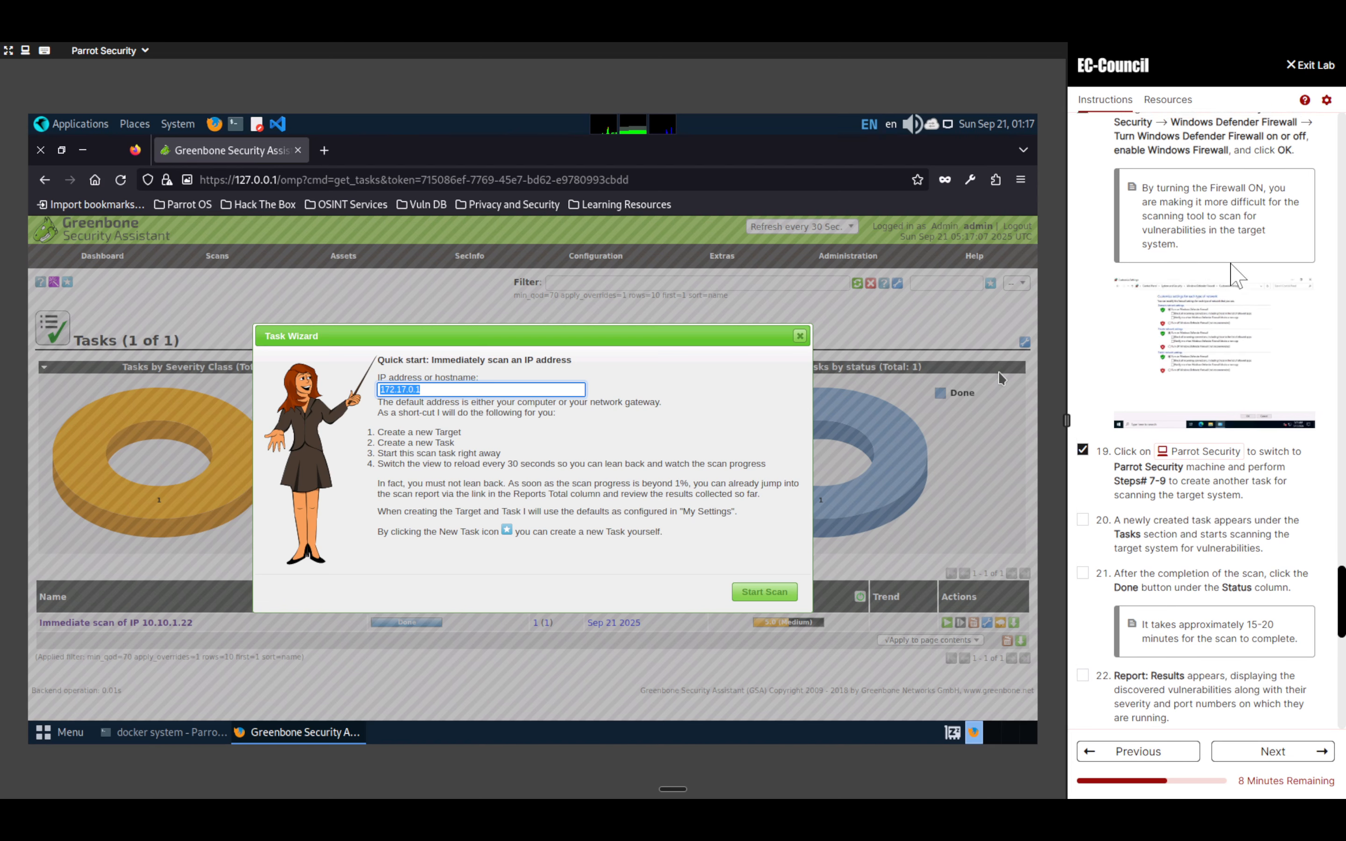
scroll(1206, 417, up, 5)
key(Right)
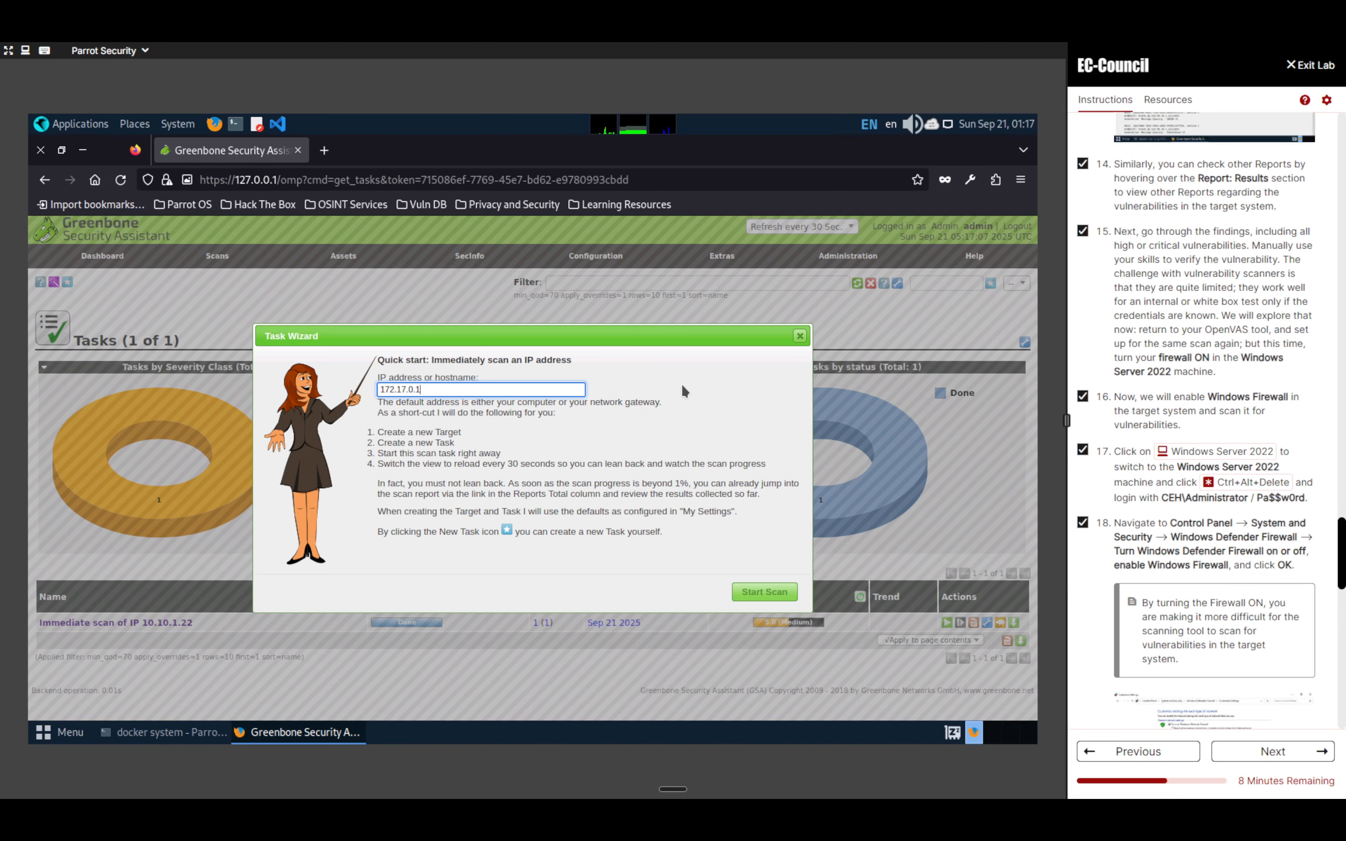
key(ctrl+a)
key(BackSpace)
text(10.10.1.22)
click(752, 590)
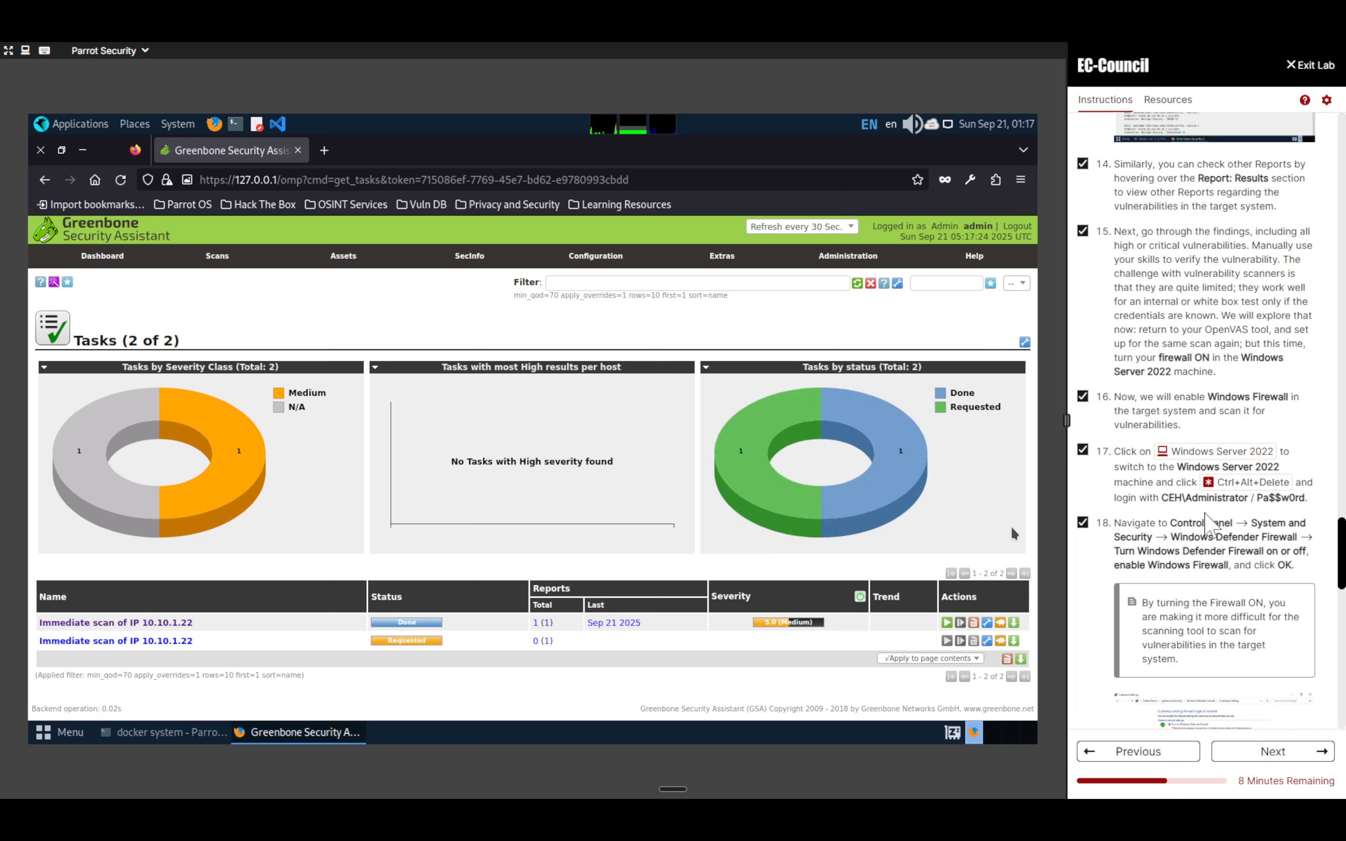
Read instructions 20 to 27, highlighting instruction 23 on the scan results before and after enabling the firewall.
scroll(1207, 523, down, 9)
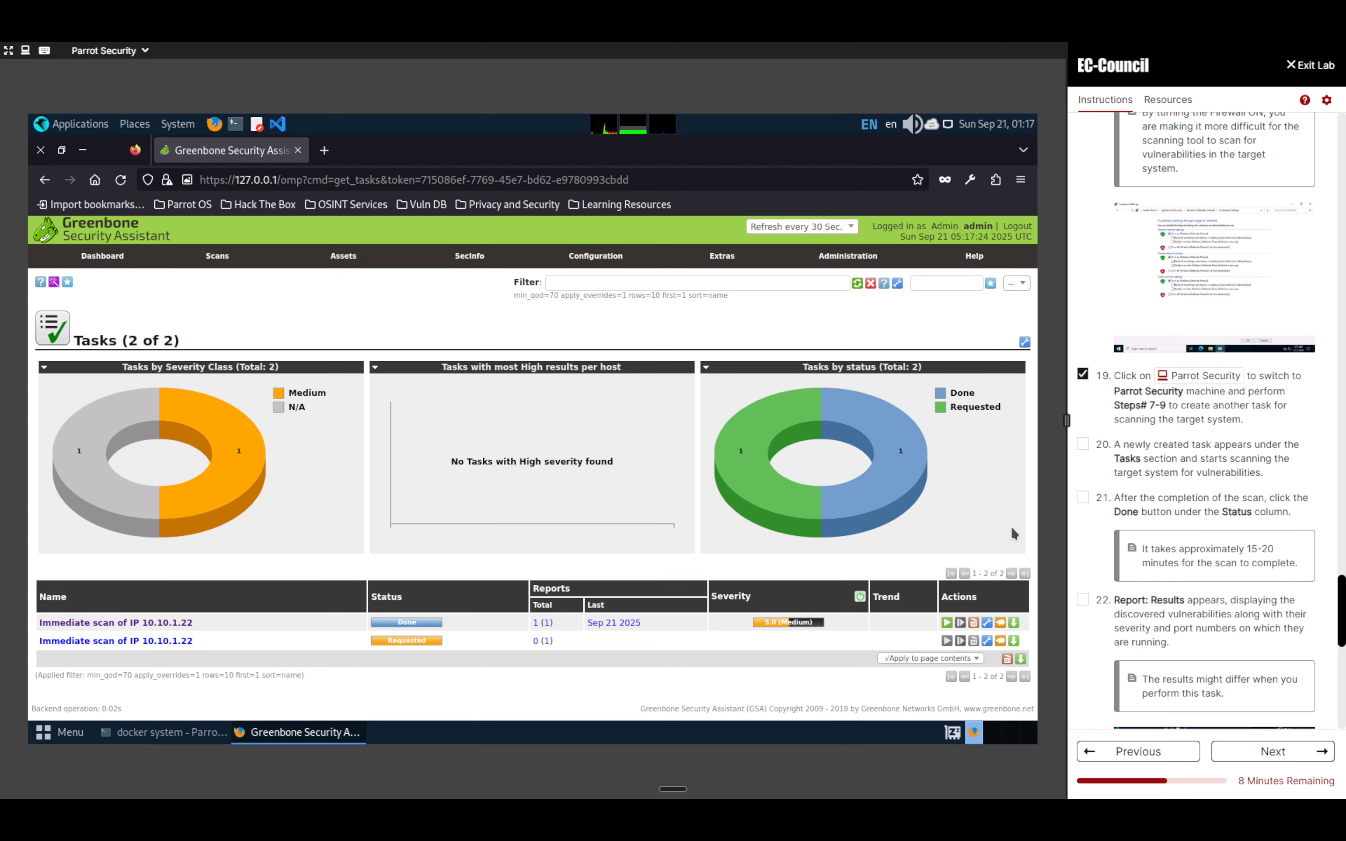
scroll(1208, 520, down, 10)
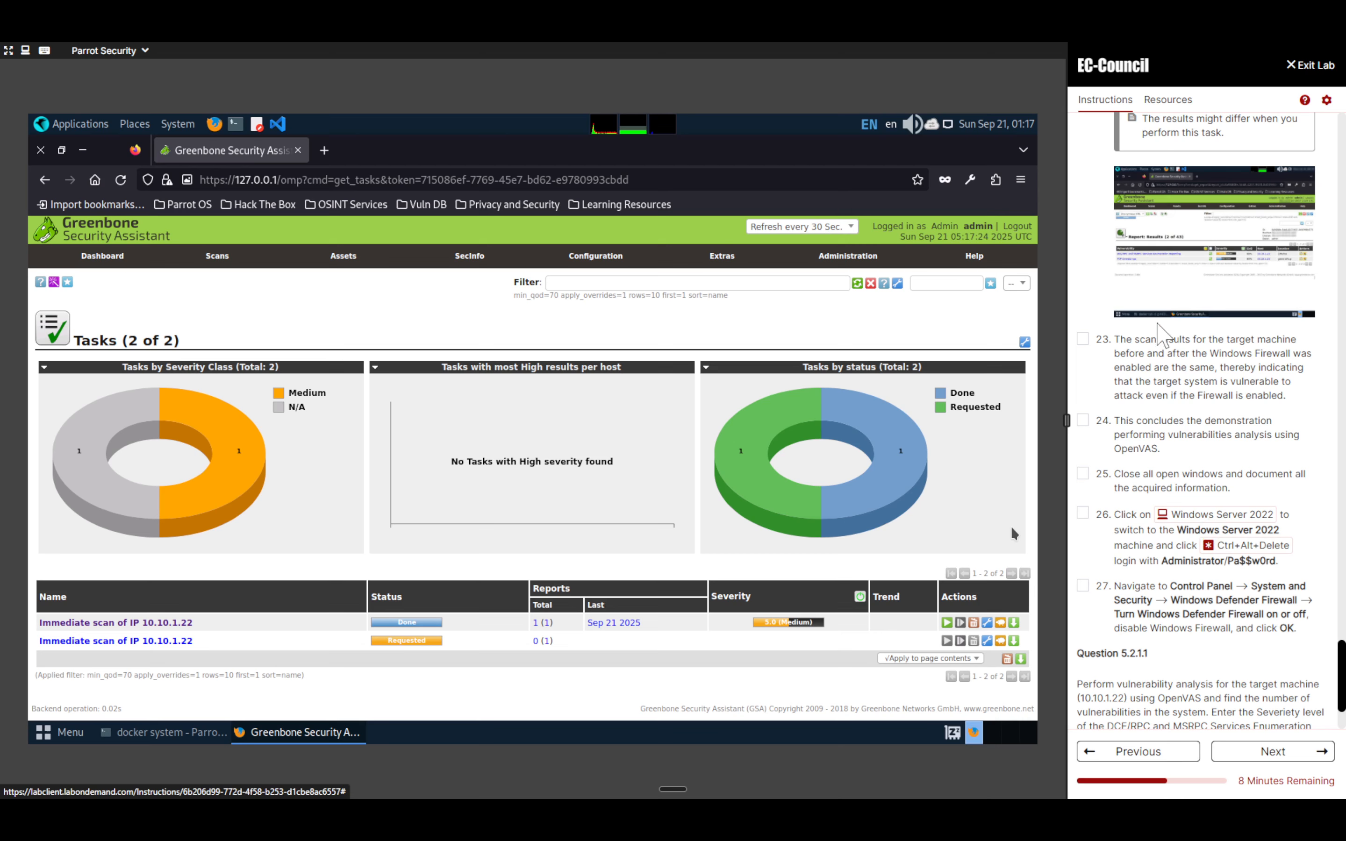
drag(1170, 367, 1299, 392)
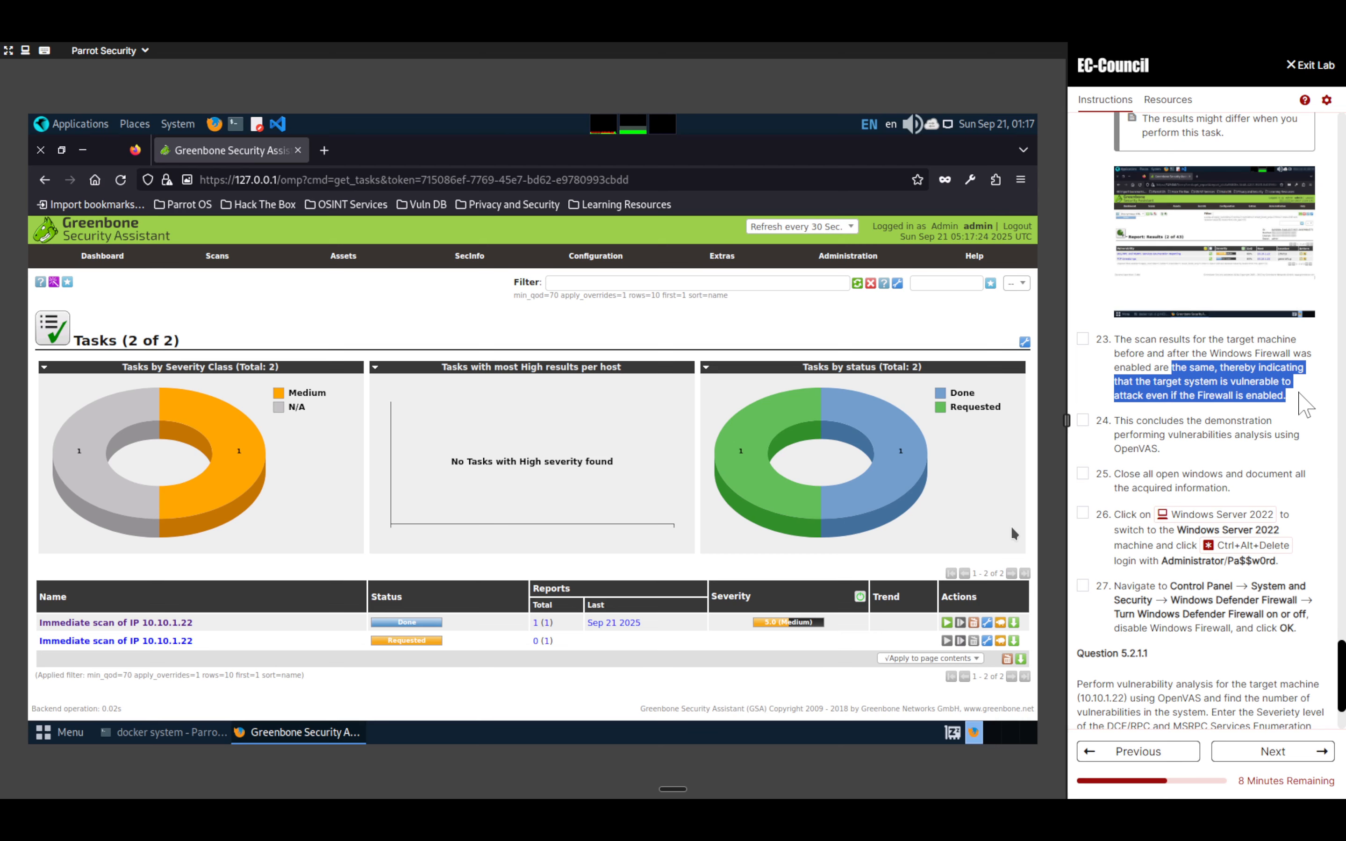
click(1301, 398)
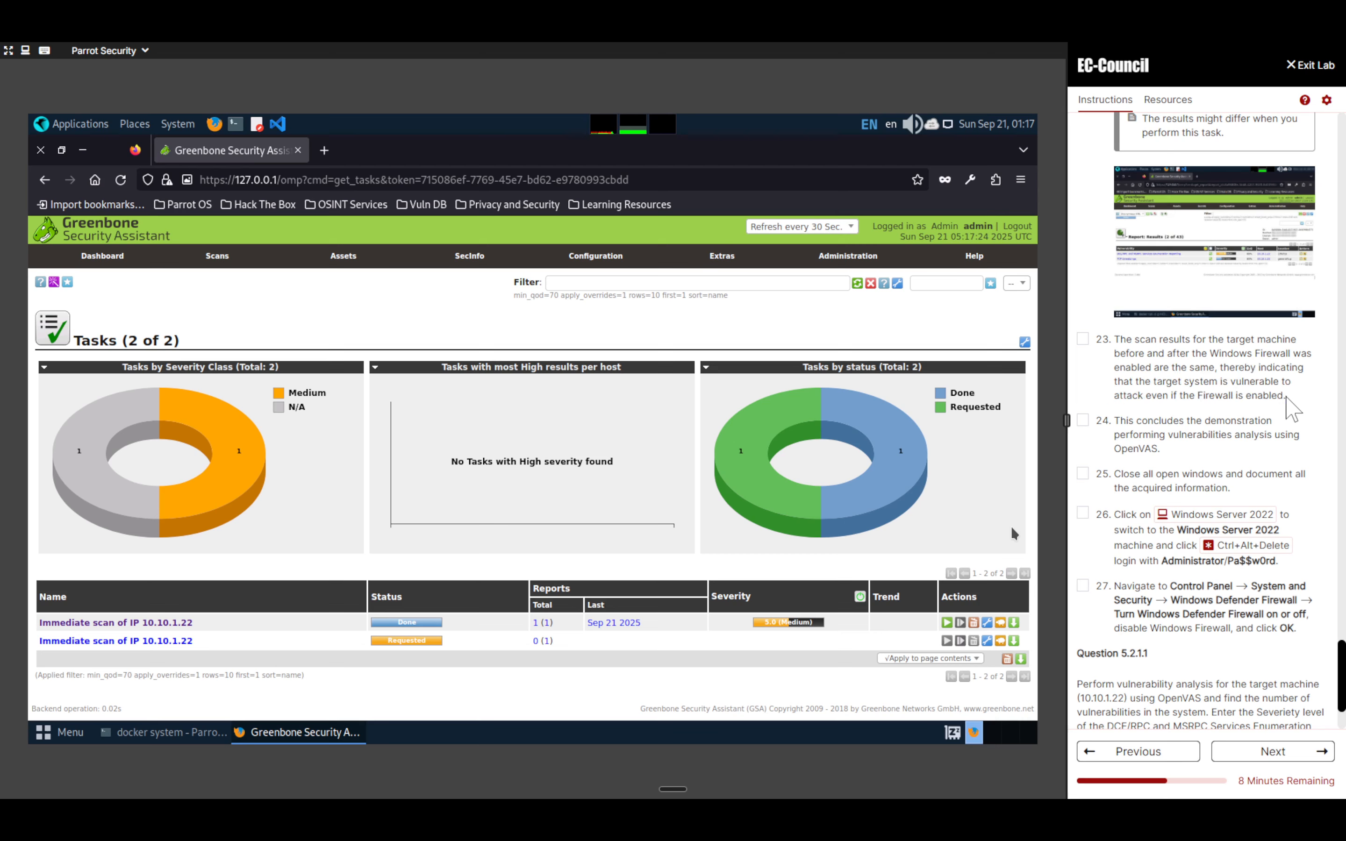
drag(1301, 396, 1117, 341)
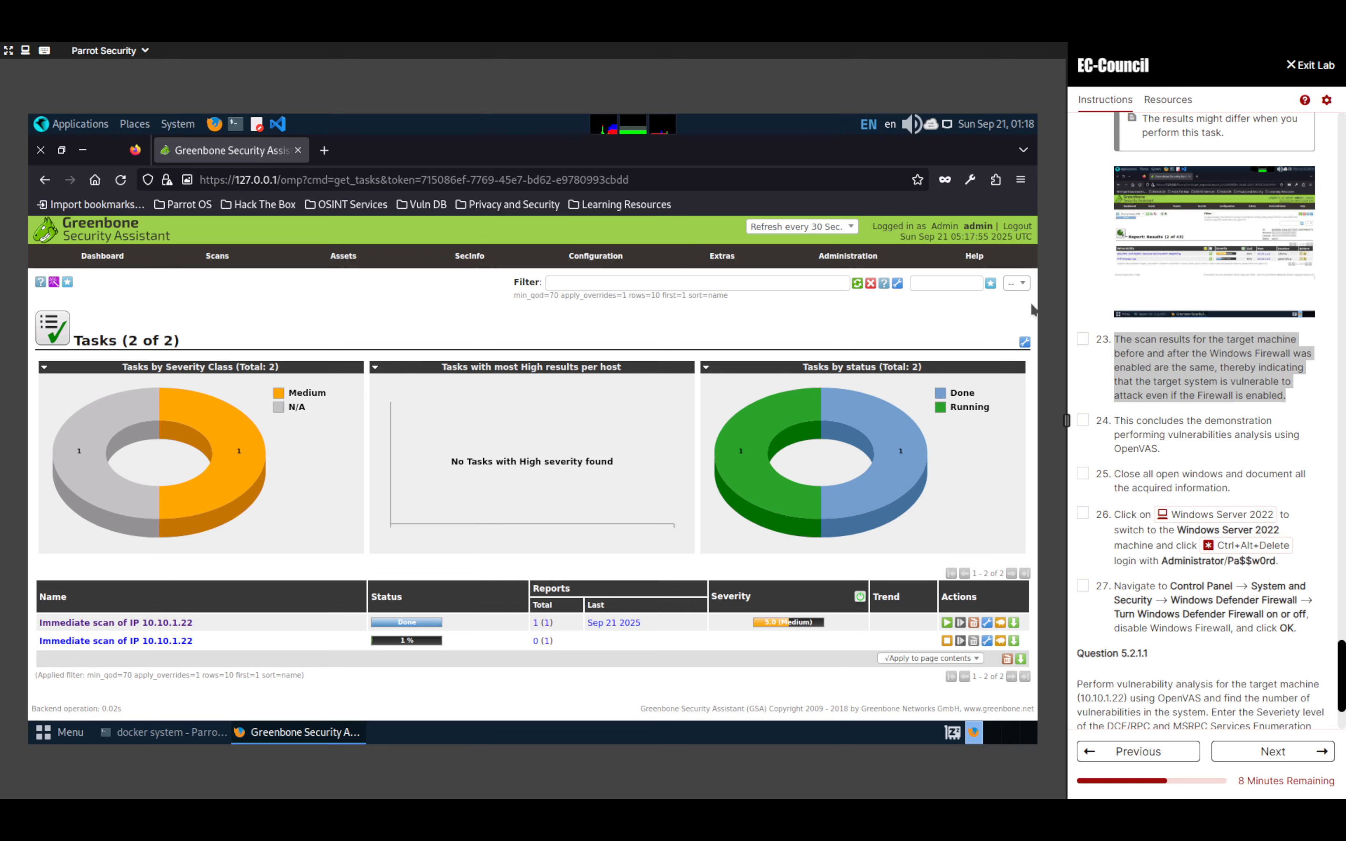
Examine the enlarged reference screenshot of the report results and put its window away.
drag(1345, 798, 562, 65)
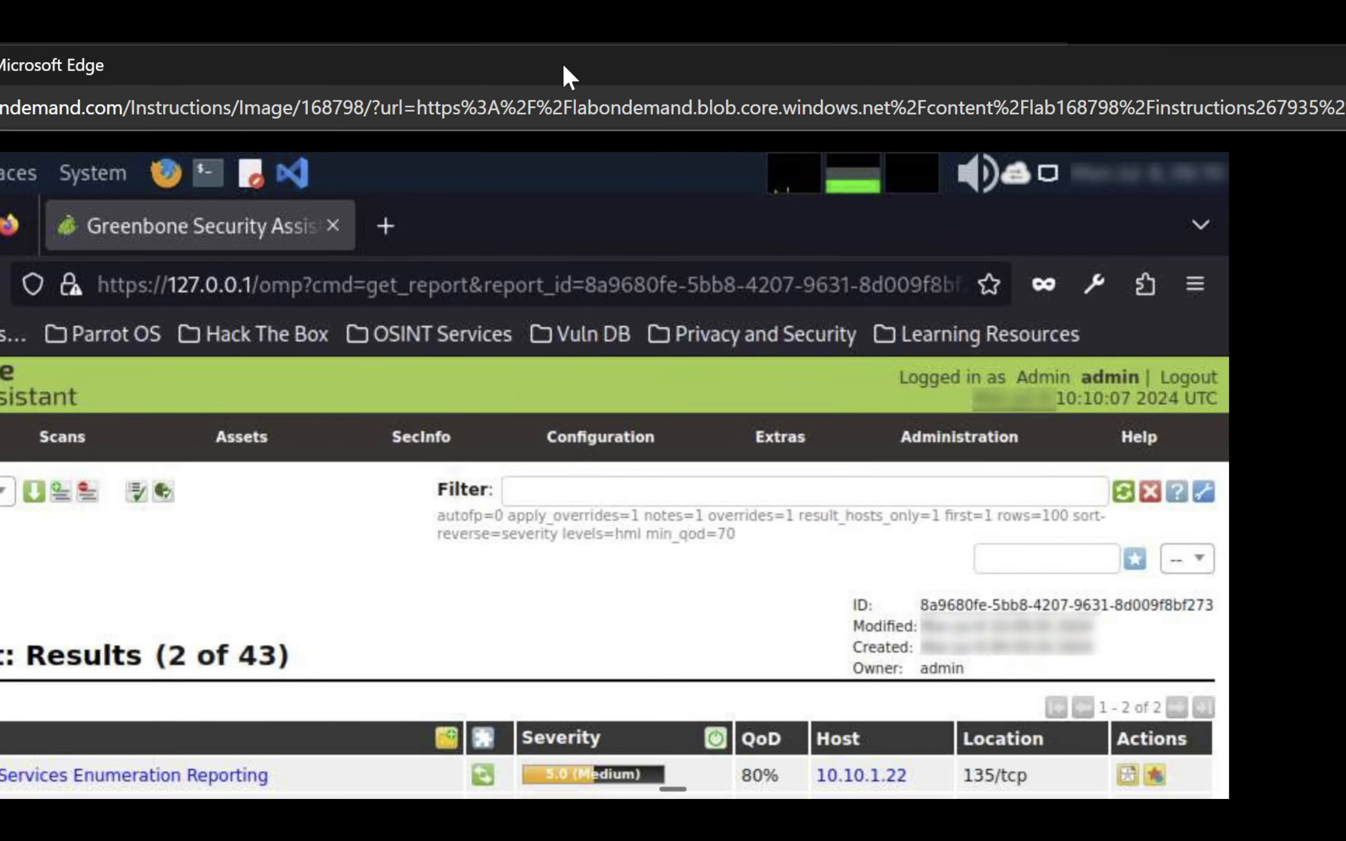
key(ctrl+w)
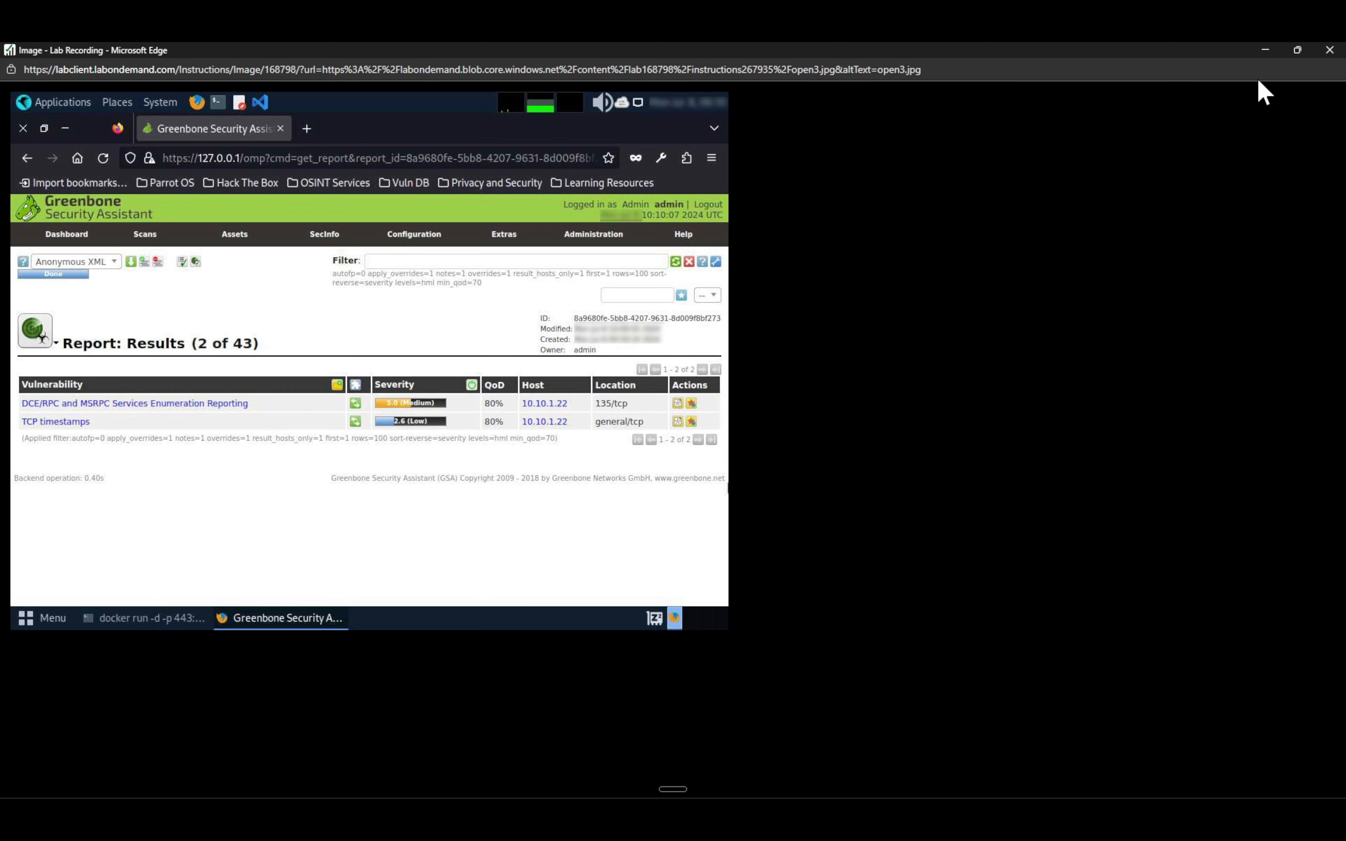
click(1265, 53)
click(874, 501)
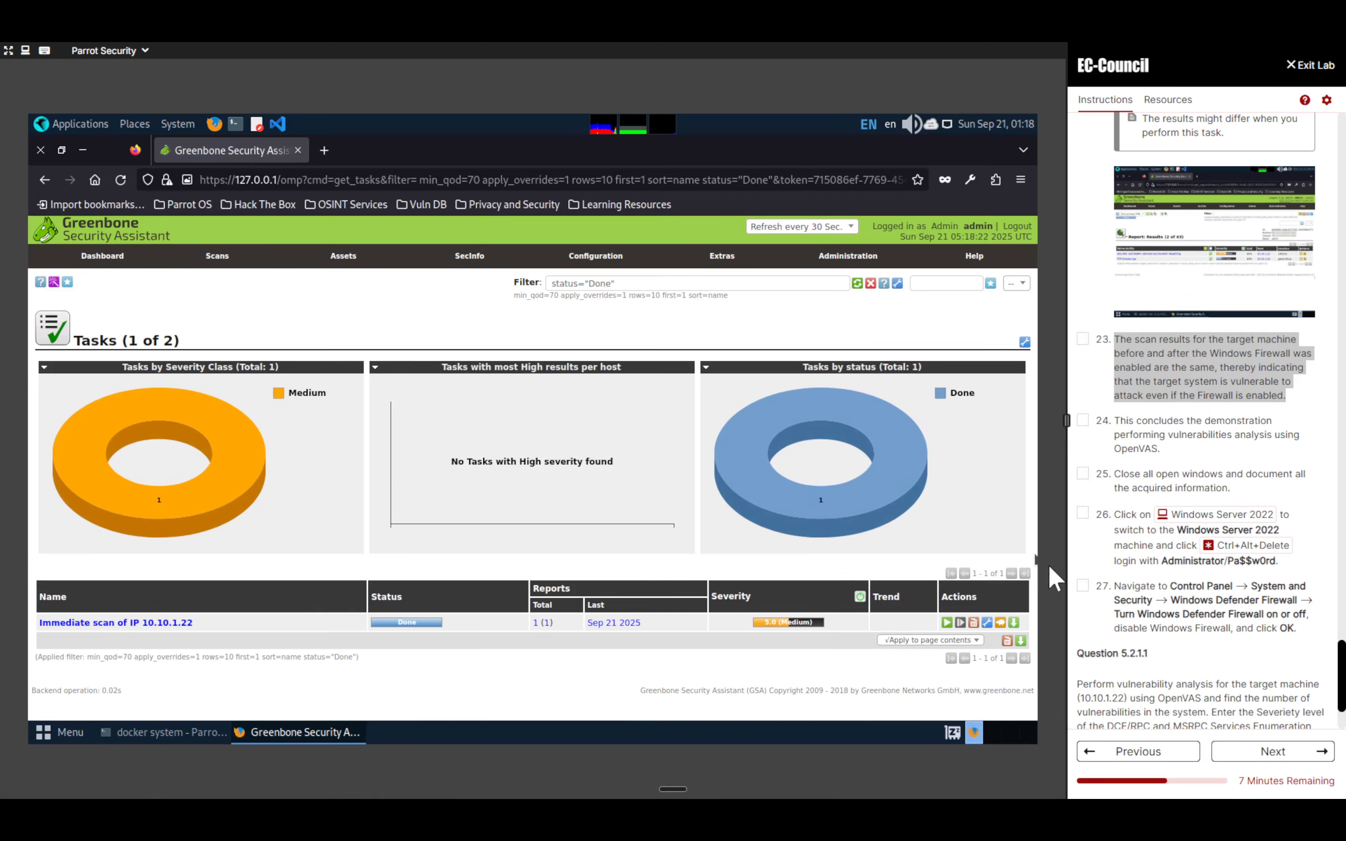
mouse_move(196, 259)
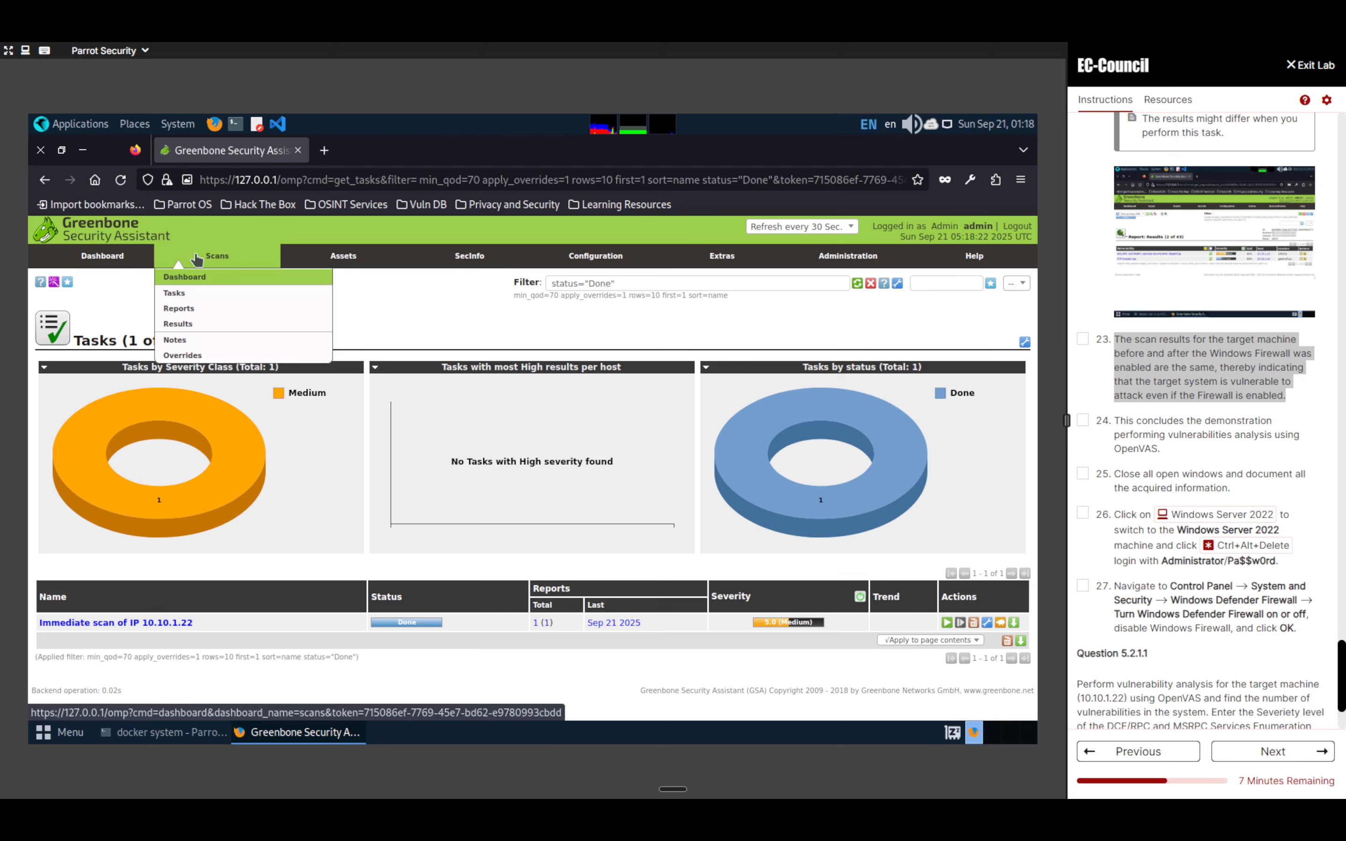
click(193, 289)
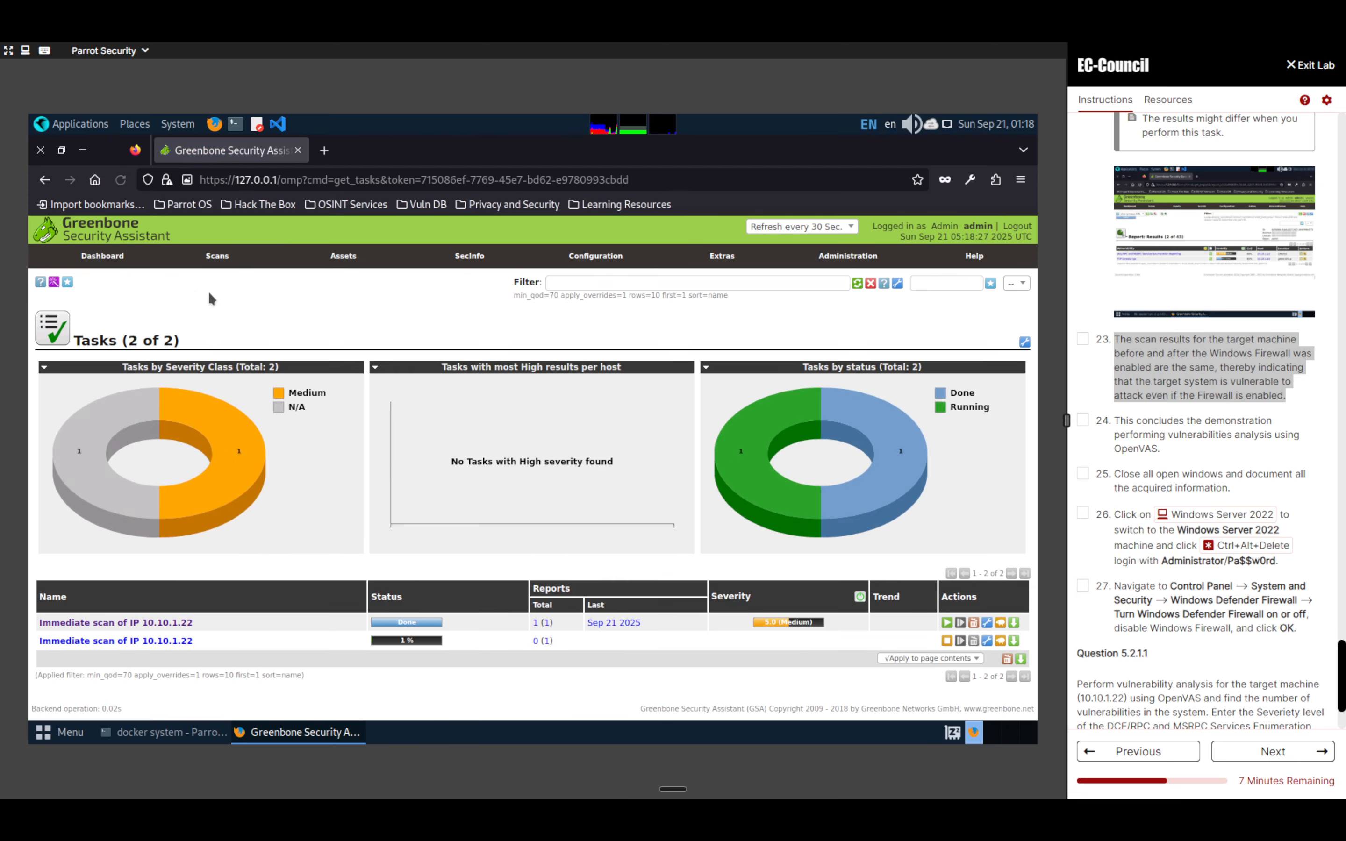
Mark the instructions up to number 27 complete and go to Question 5.2.1.1.
click(1083, 587)
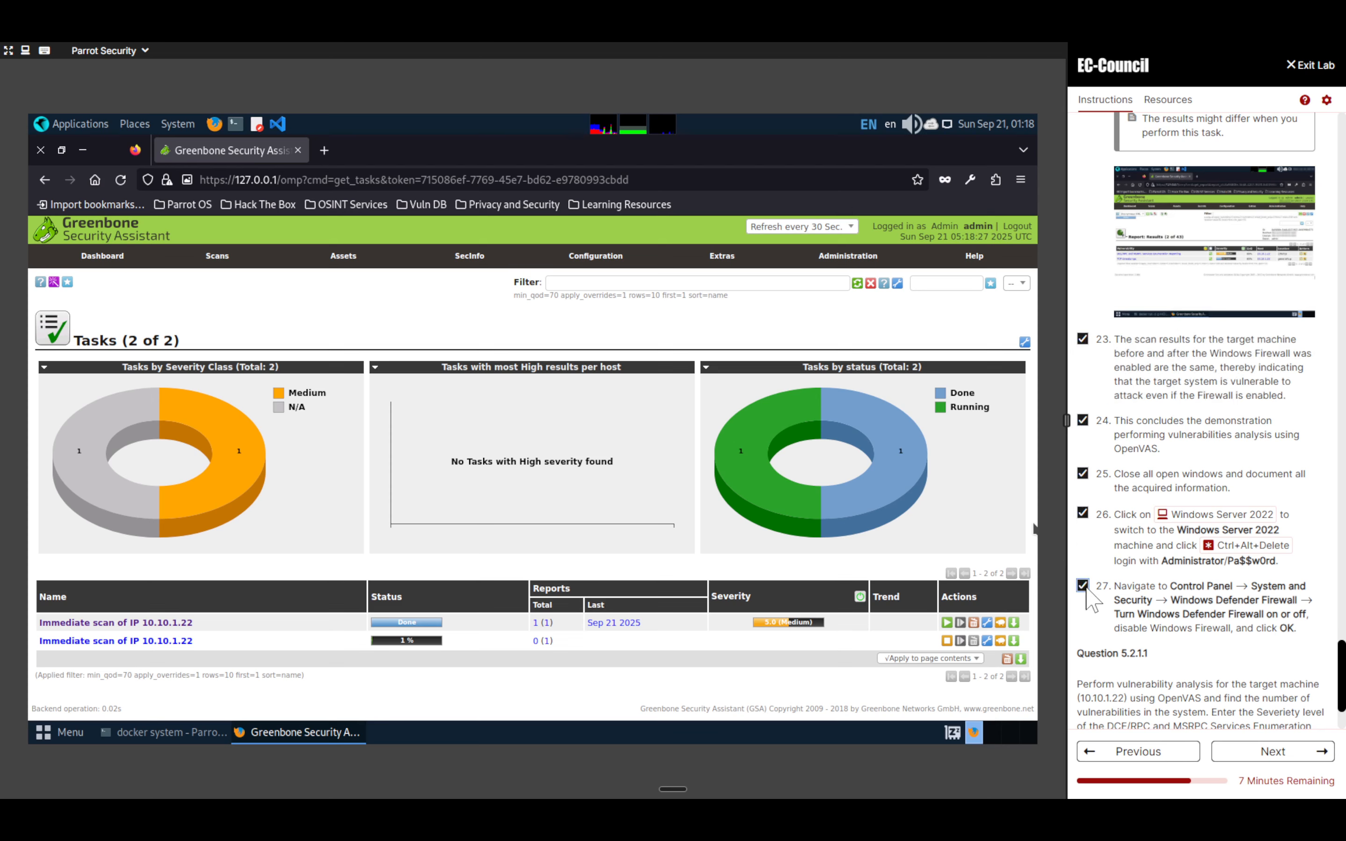
scroll(1090, 598, down, 3)
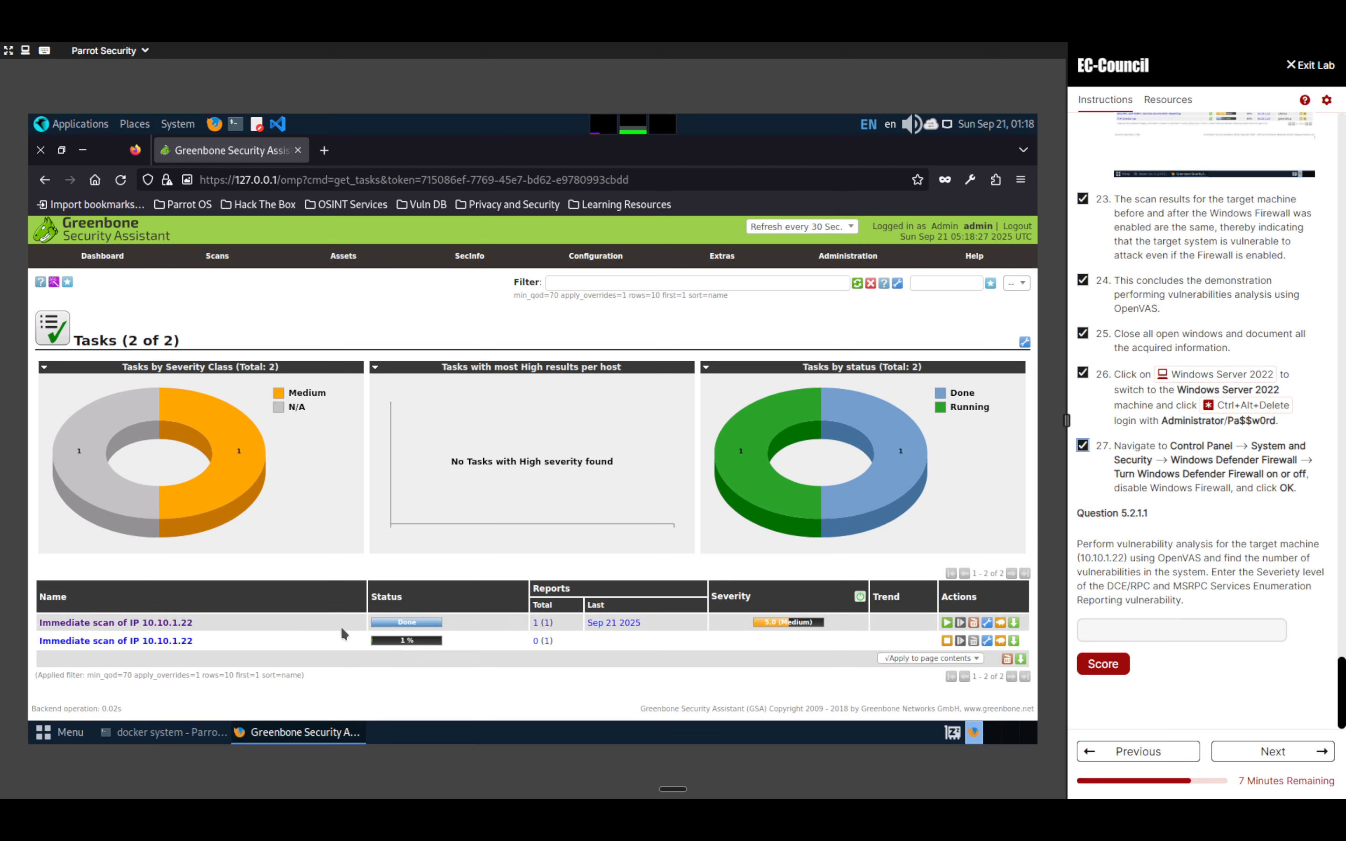
Open the results of the finished scan of IP 10.10.1.22 and filter them to Medium severity.
click(116, 622)
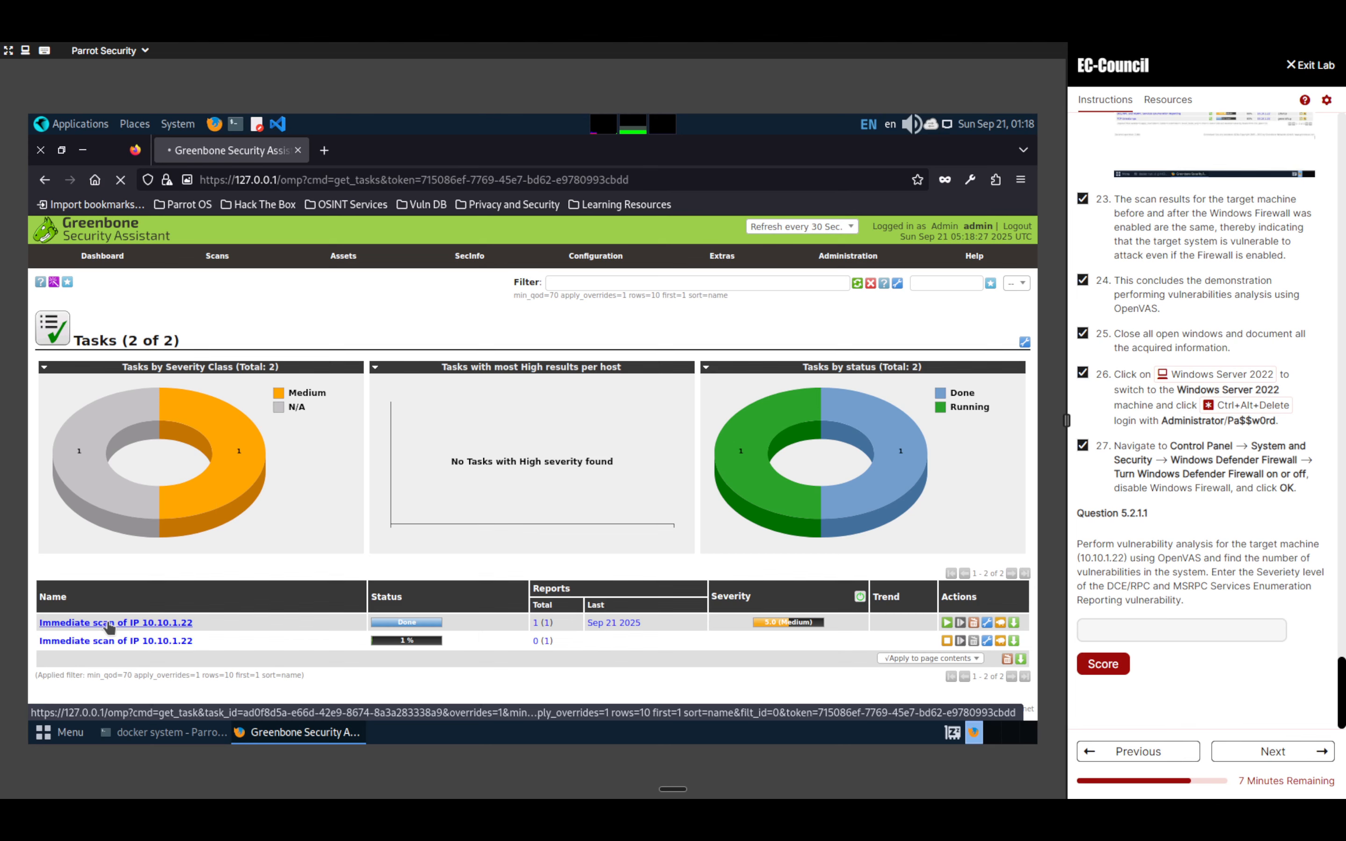
scroll(147, 556, down, 2)
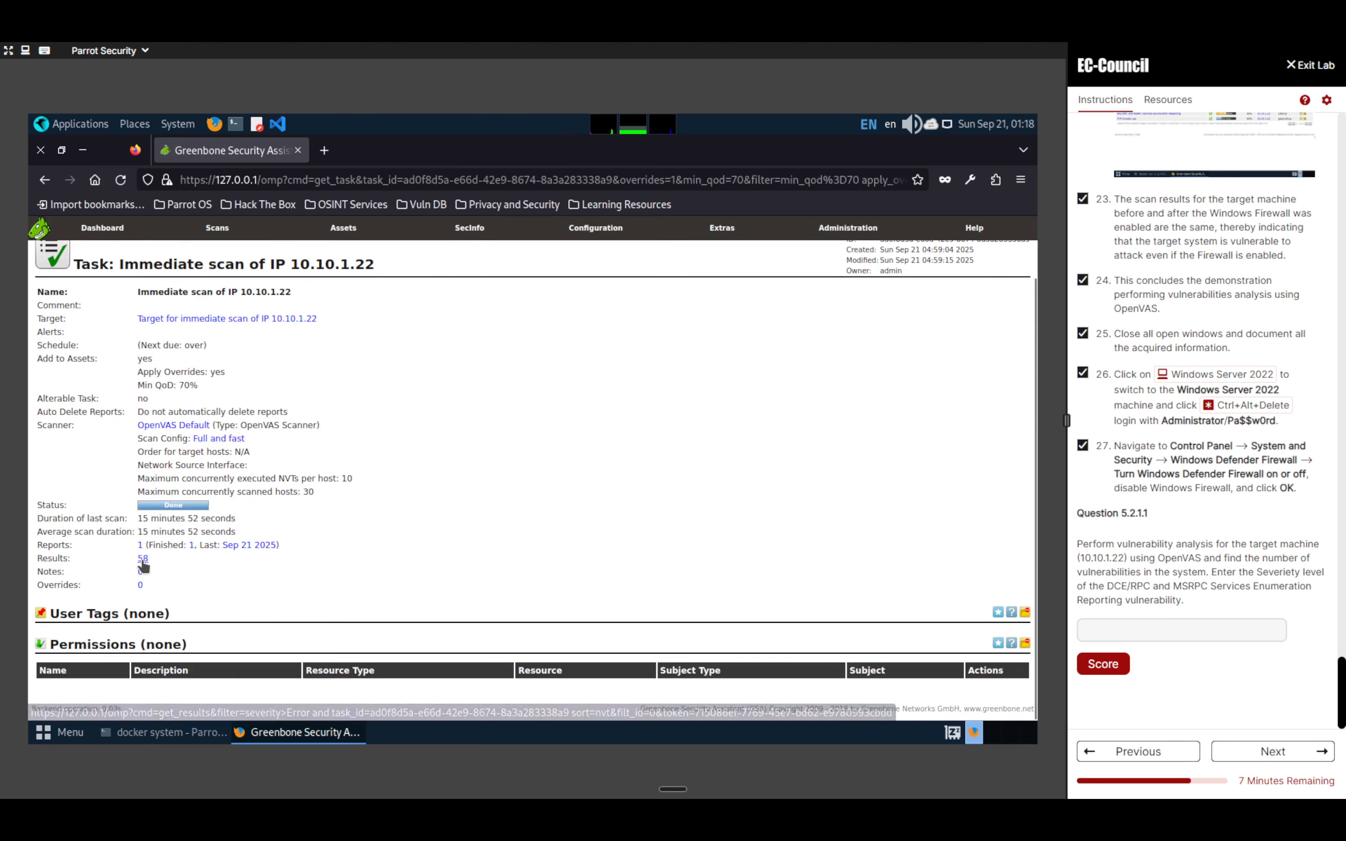
click(143, 558)
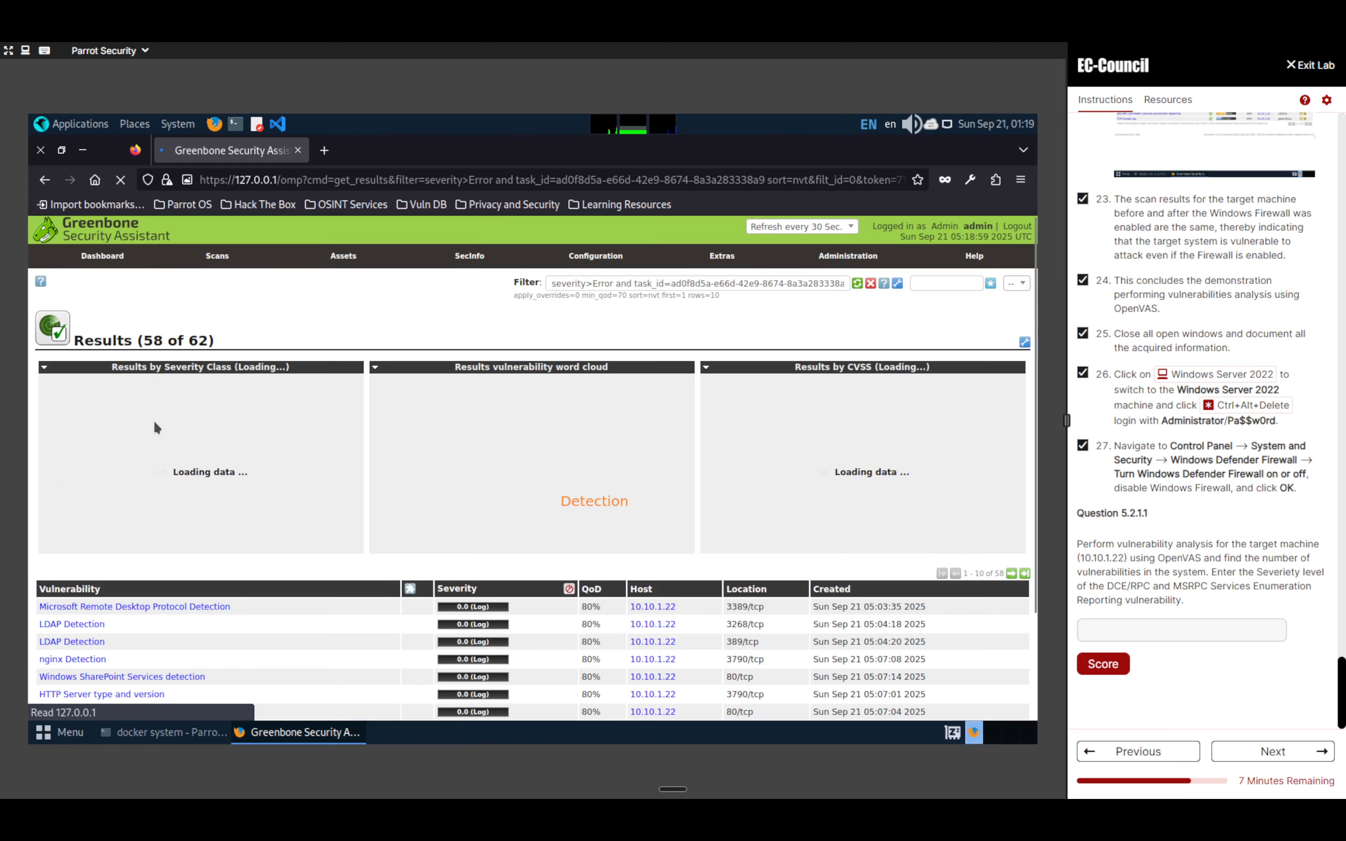
mouse_move(161, 403)
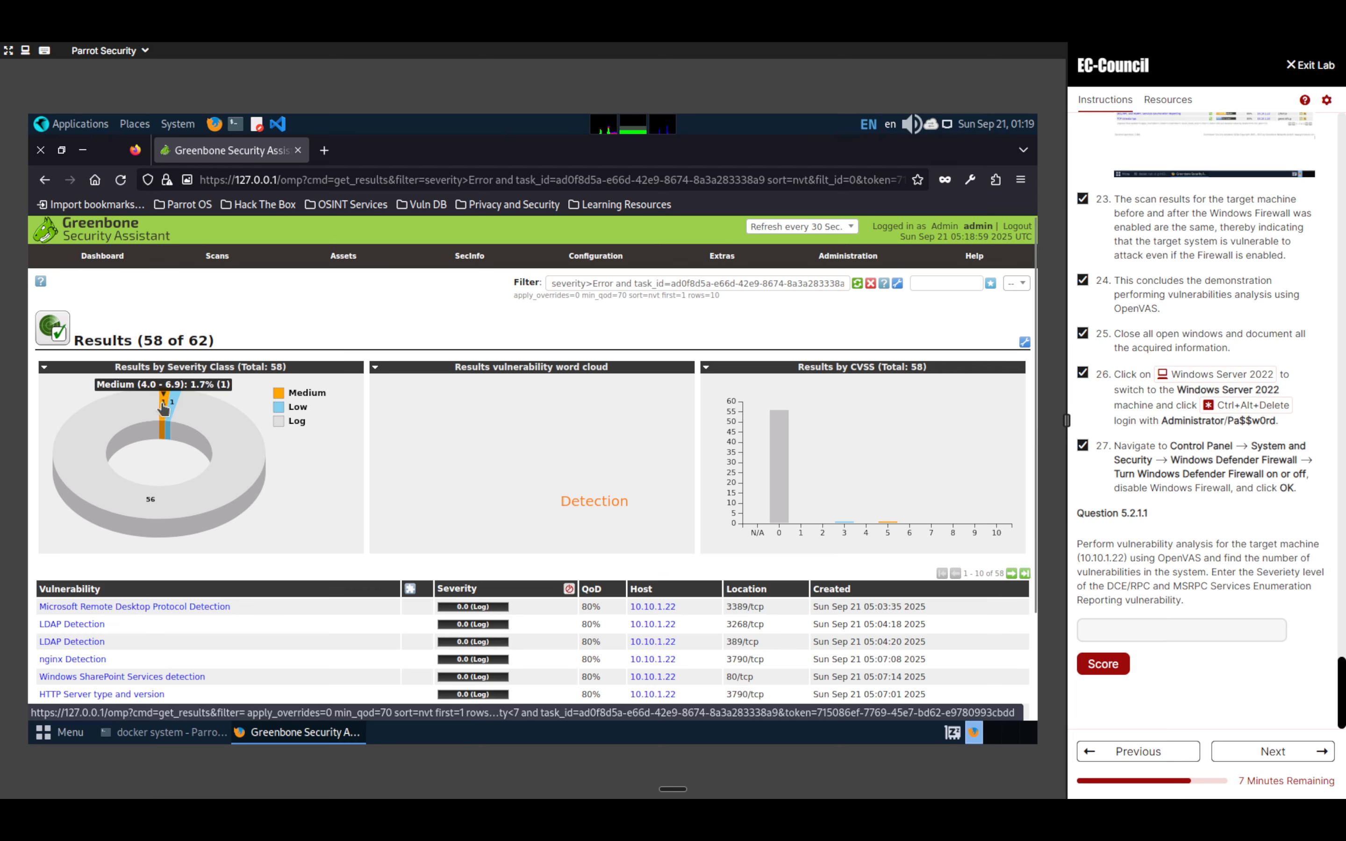
click(164, 404)
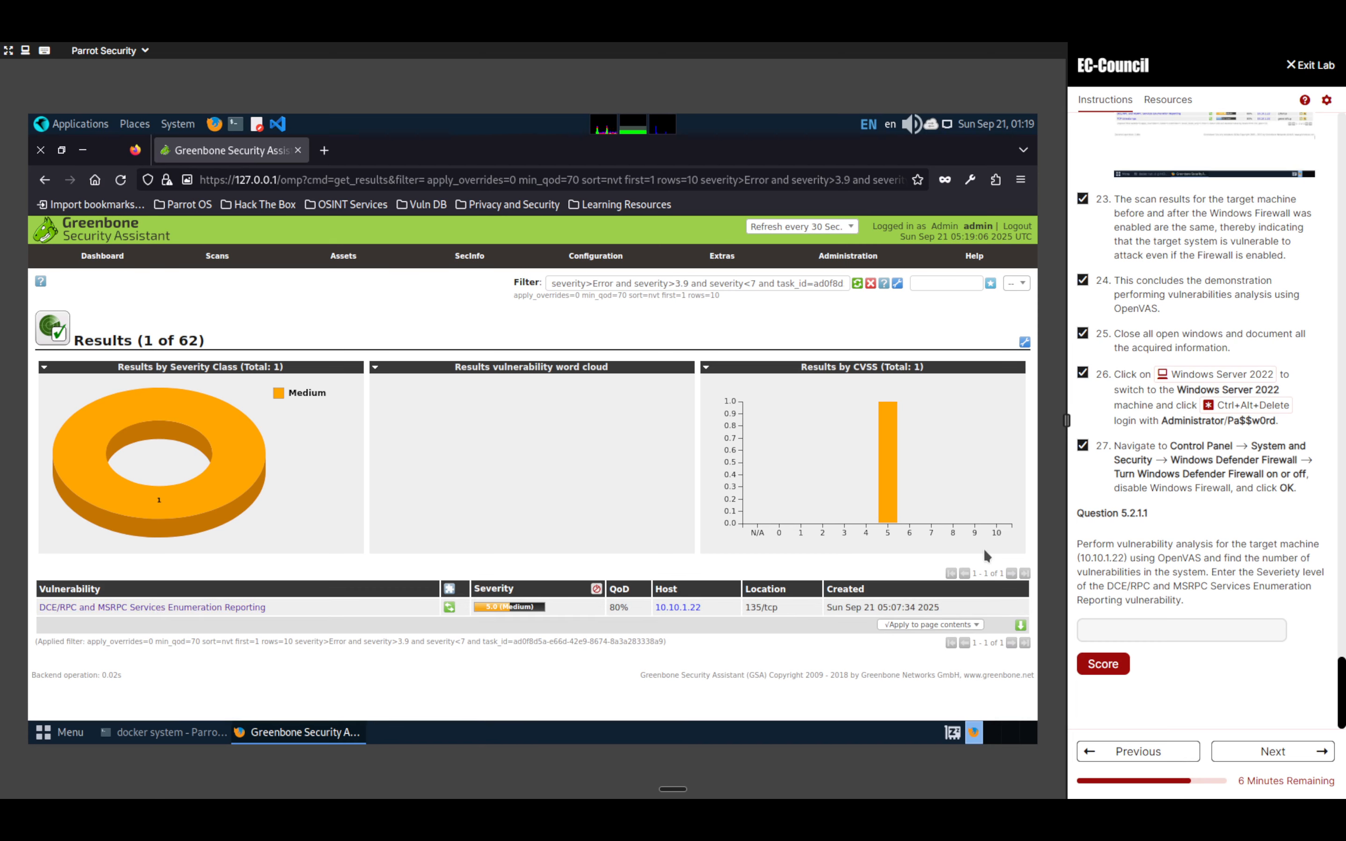
Answer Question 5.2.1.1 with the severity level 5.0 and submit it for scoring.
click(1181, 630)
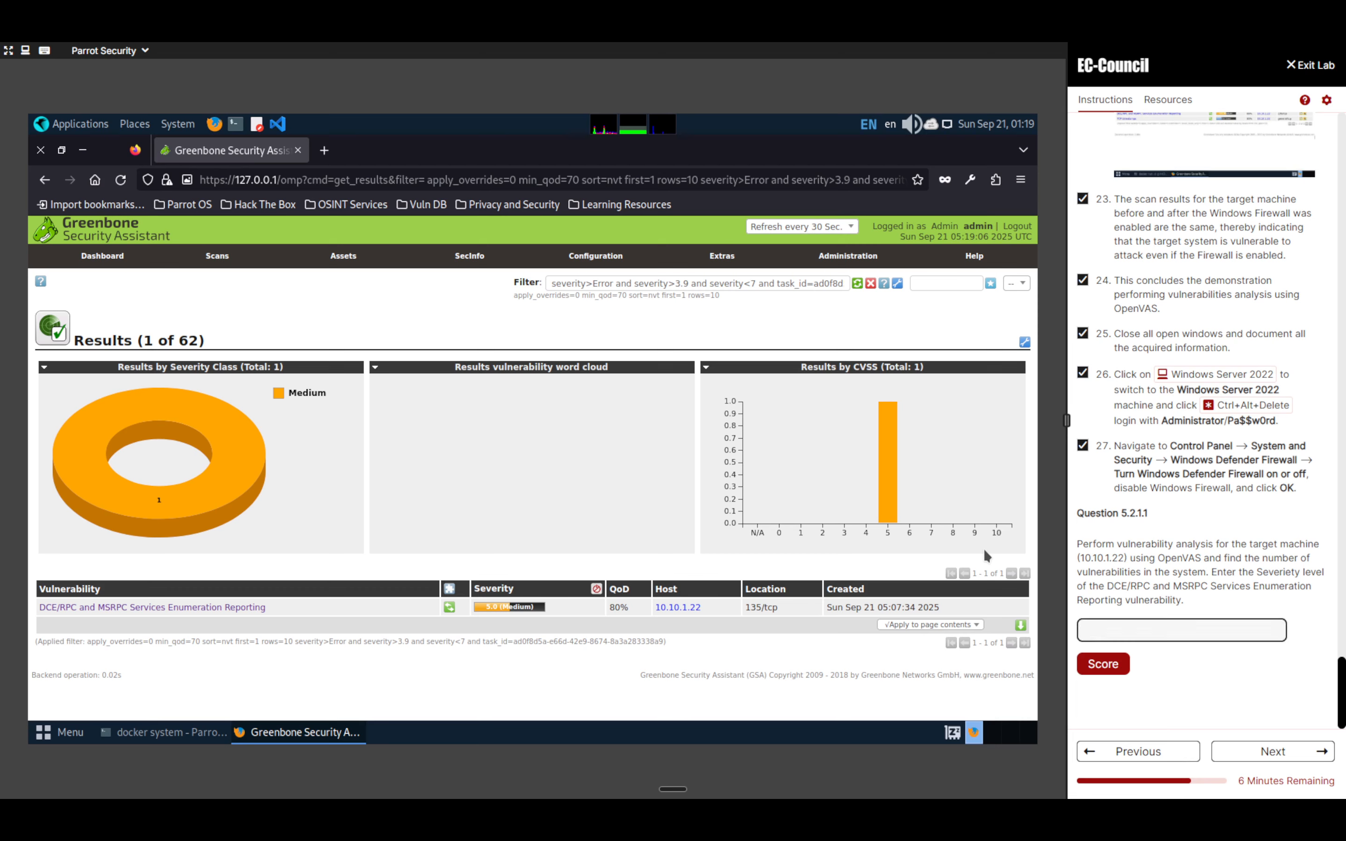
text(5.0)
click(1111, 667)
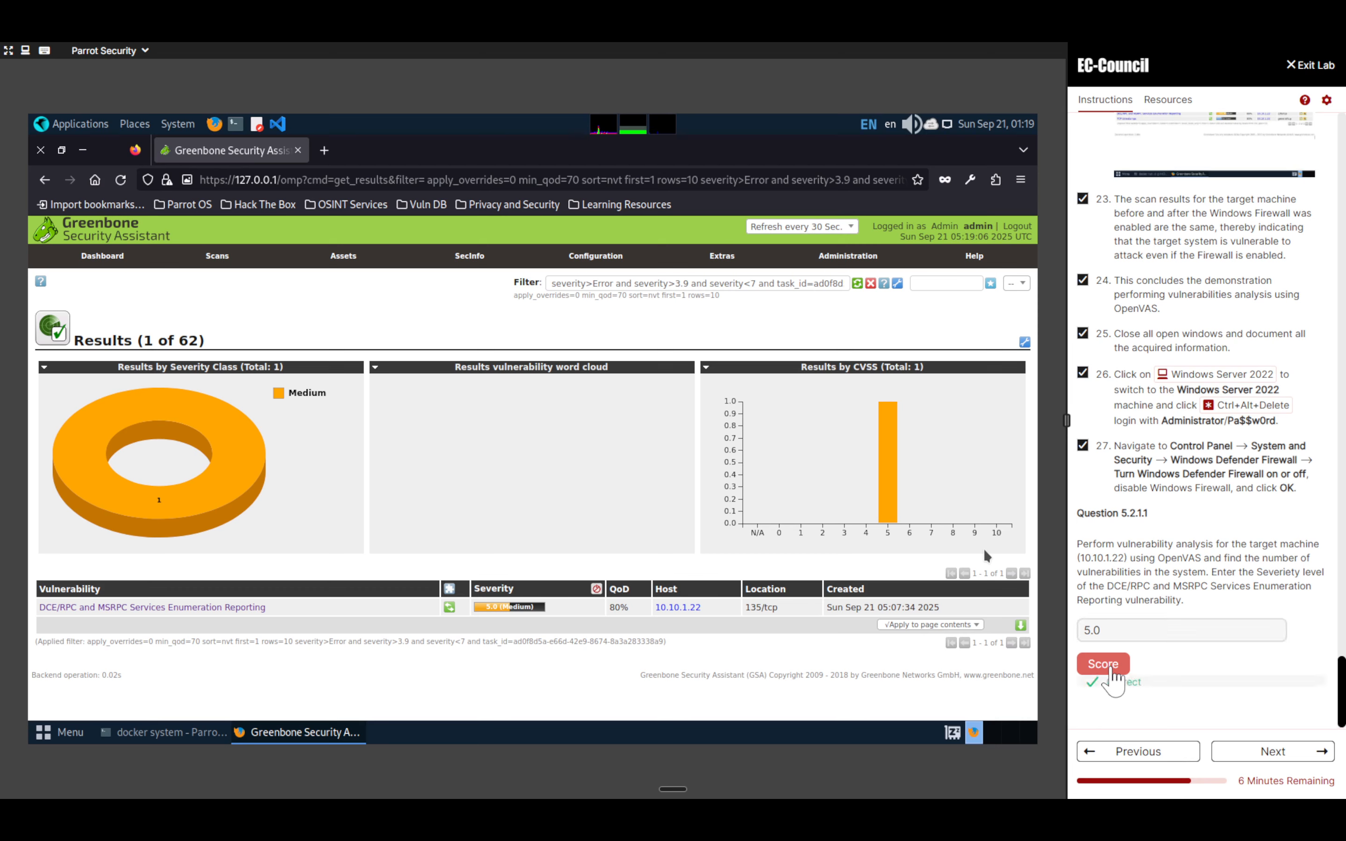